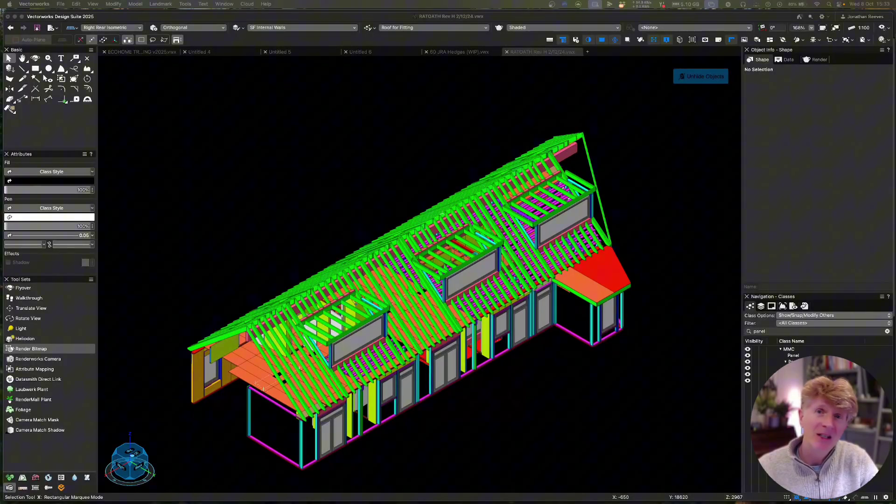
# Swing the Vectorworks house model round with Flyover (Shift-C) toward a lower front-facing view.
pyautogui.click(324, 154)
pyautogui.hotkey('shift', 'c')
pyautogui.moveTo(425, 300); pyautogui.dragTo(329, 276)
# Export the model as Unreal Datasmith with the export Quality set to Medium.
pyautogui.click(60, 4)
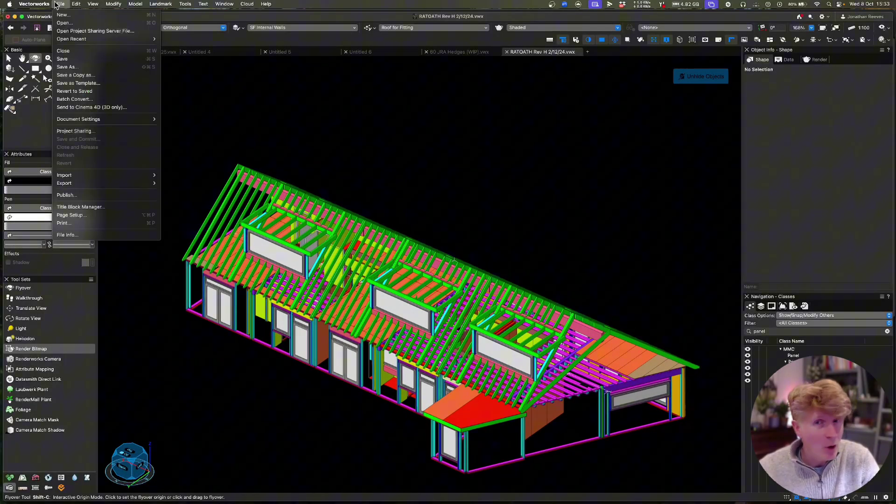
pyautogui.moveTo(71, 183)
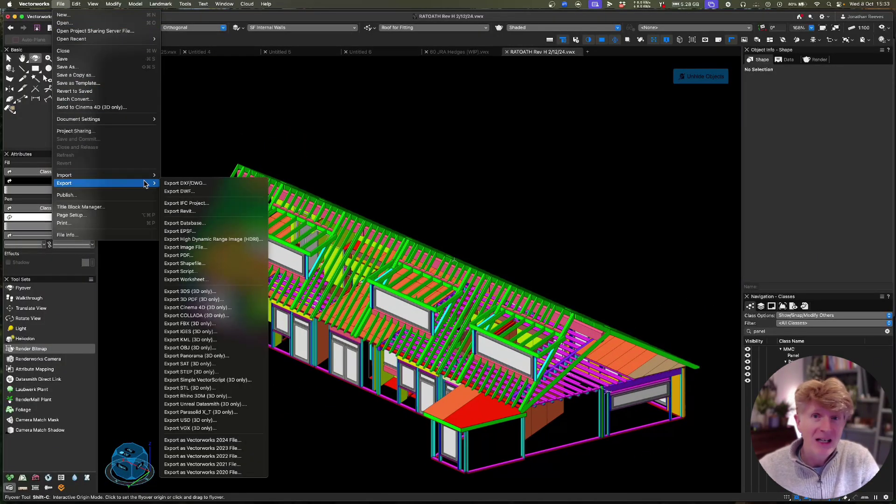
pyautogui.click(219, 404)
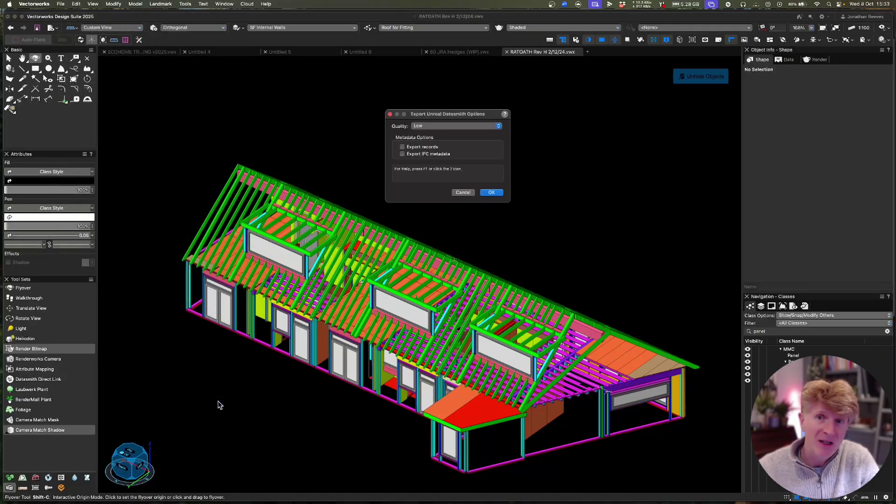
pyautogui.click(433, 127)
pyautogui.click(433, 134)
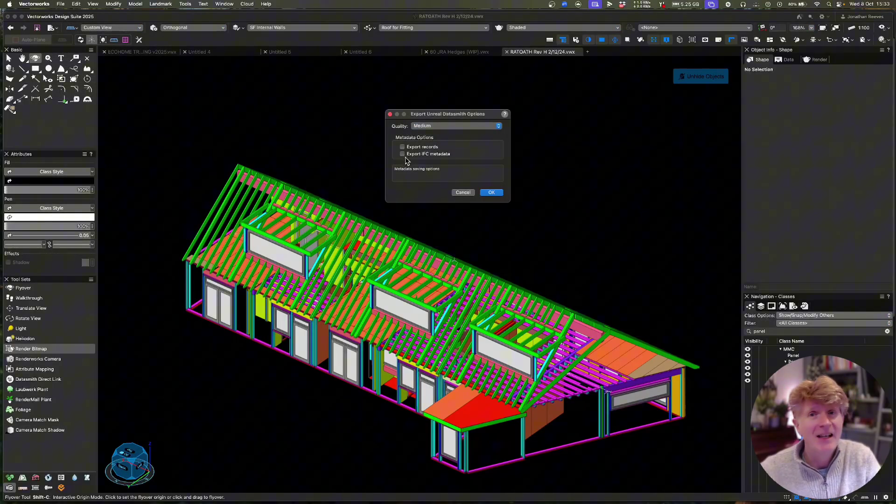
pyautogui.click(485, 194)
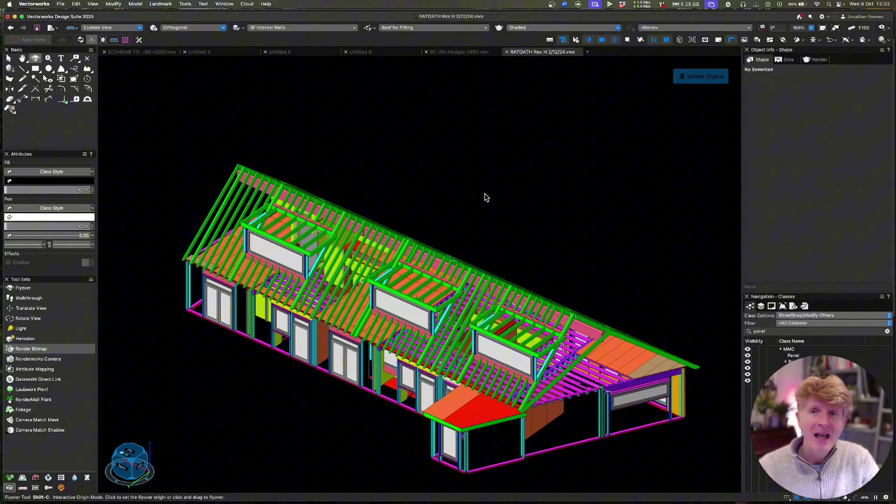
# Save the Datasmith file into the Twinmotion Framing folder under Twinmotion 2026.Preview 2.
pyautogui.click(475, 89)
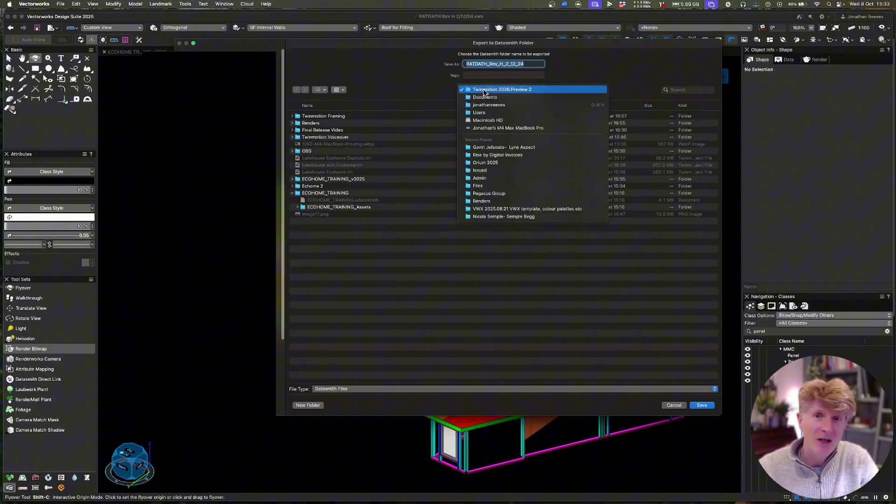
pyautogui.click(484, 90)
pyautogui.doubleClick(322, 116)
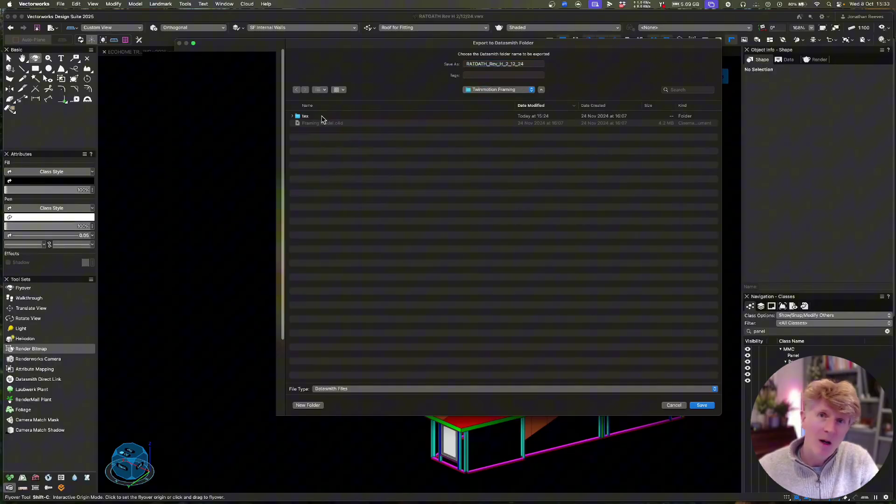
pyautogui.press('Tab')
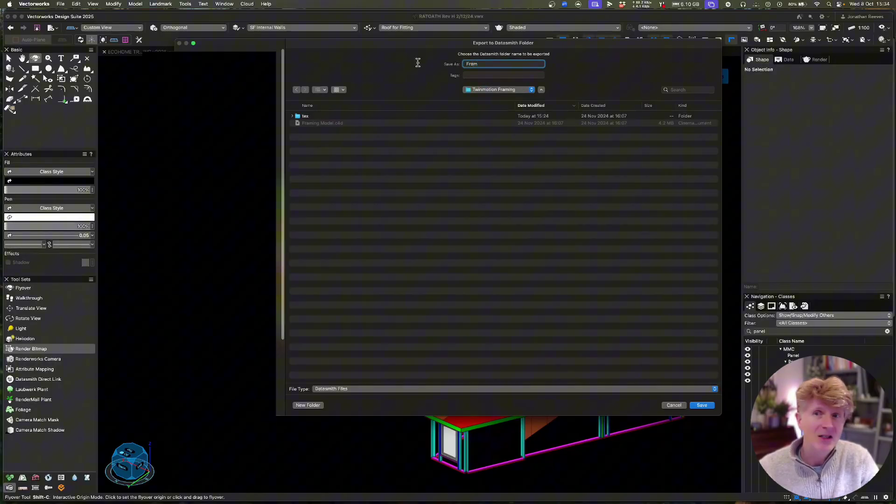
pyautogui.press('Return')
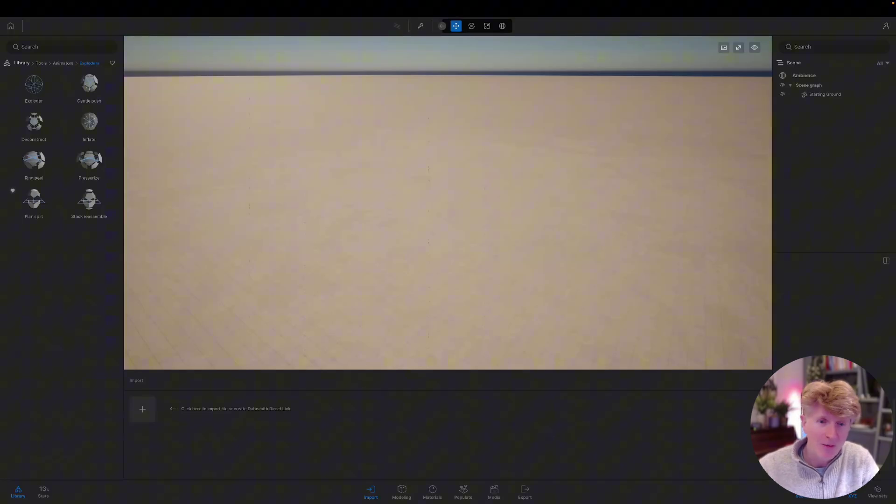
# Import the Framing Model .udatasmith file into the Twinmotion scene and zoom toward the house.
pyautogui.click(142, 410)
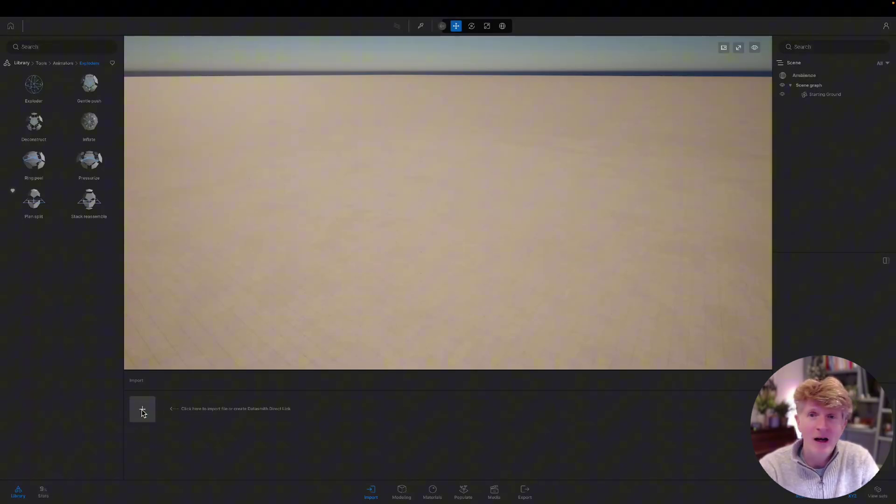
pyautogui.click(459, 252)
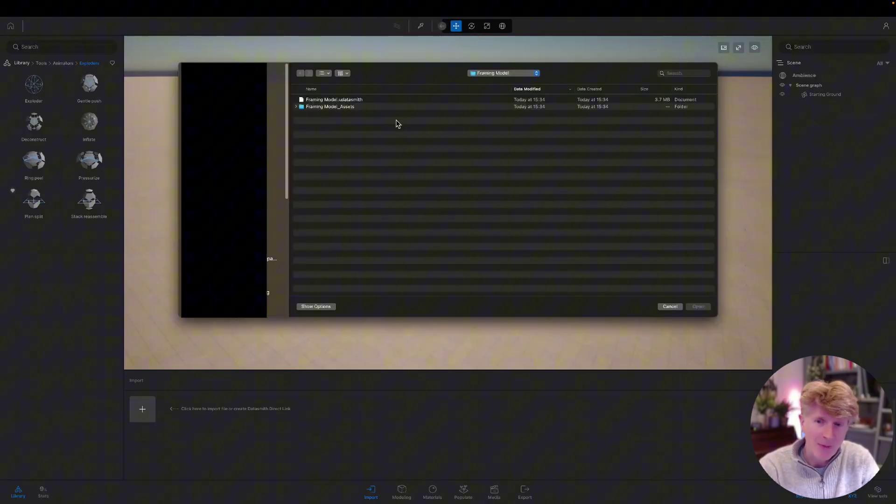
pyautogui.doubleClick(351, 104)
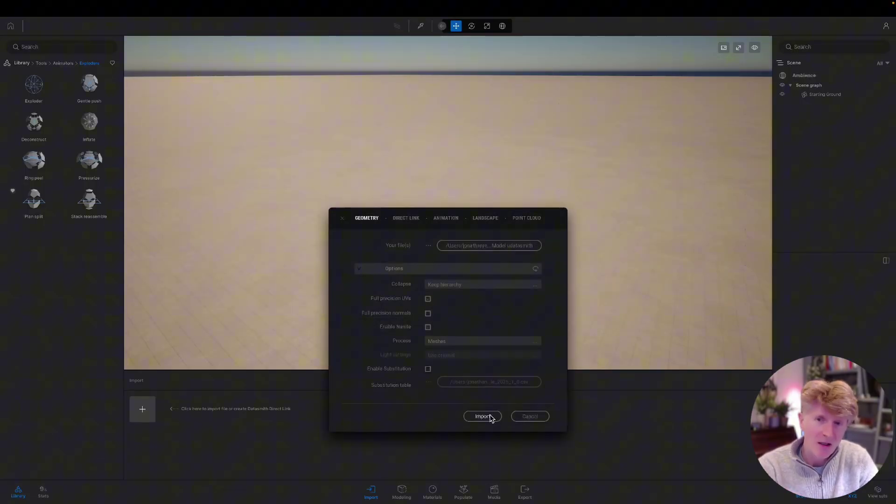
pyautogui.click(483, 416)
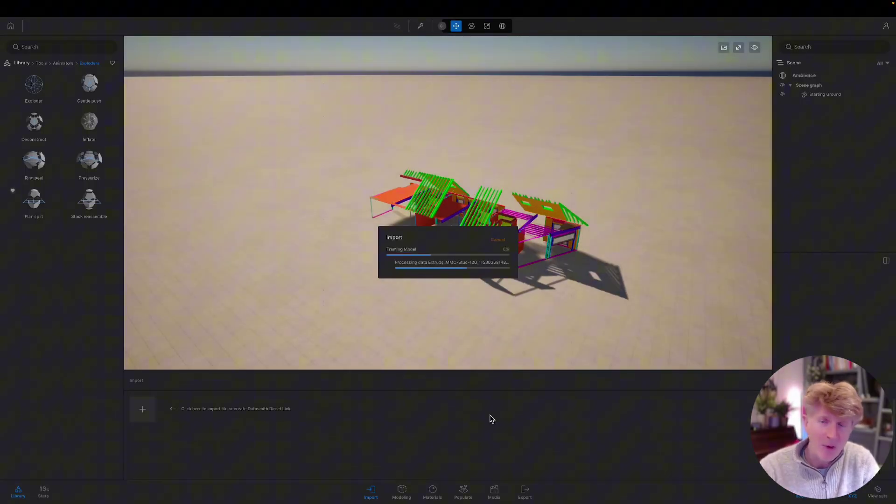
pyautogui.scroll(5, 489, 295)
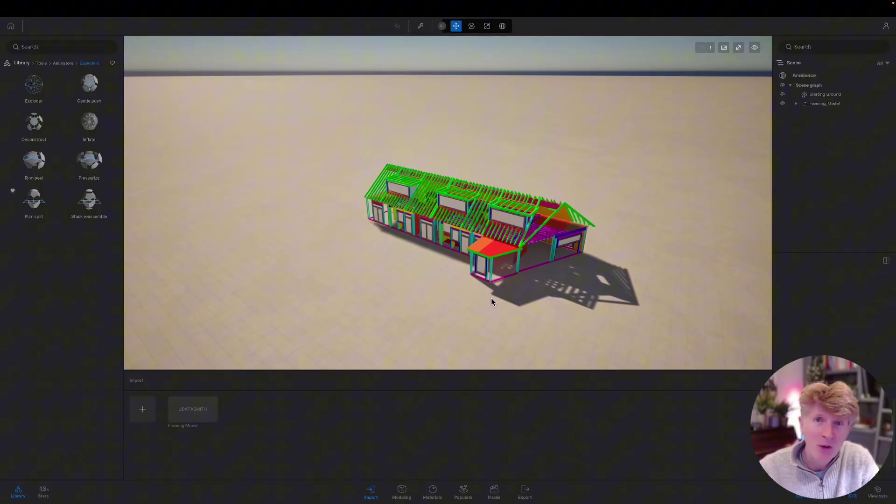
# Select a roof member and orbit to a low side view of the house.
pyautogui.click(423, 187)
pyautogui.scroll(2, 422, 187)
pyautogui.moveTo(448, 200); pyautogui.dragTo(588, 250)
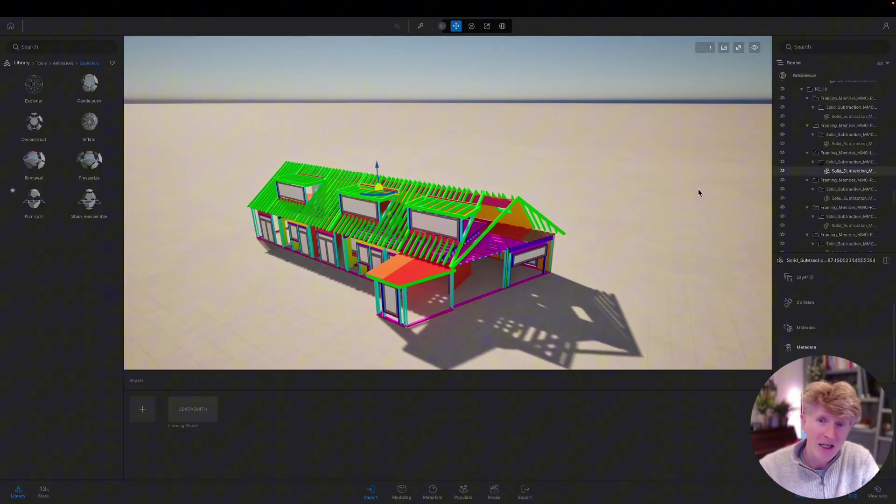
pyautogui.scroll(-5, 831, 139)
pyautogui.moveTo(890, 200); pyautogui.dragTo(891, 67)
# Collapse Framing_Model's hierarchy, then check that RC_22 now sits directly under it.
pyautogui.rightClick(884, 107)
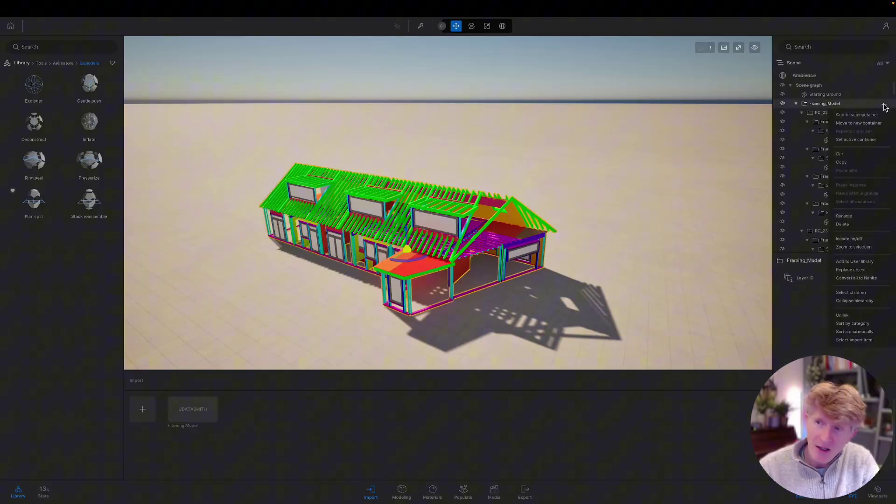
pyautogui.click(856, 300)
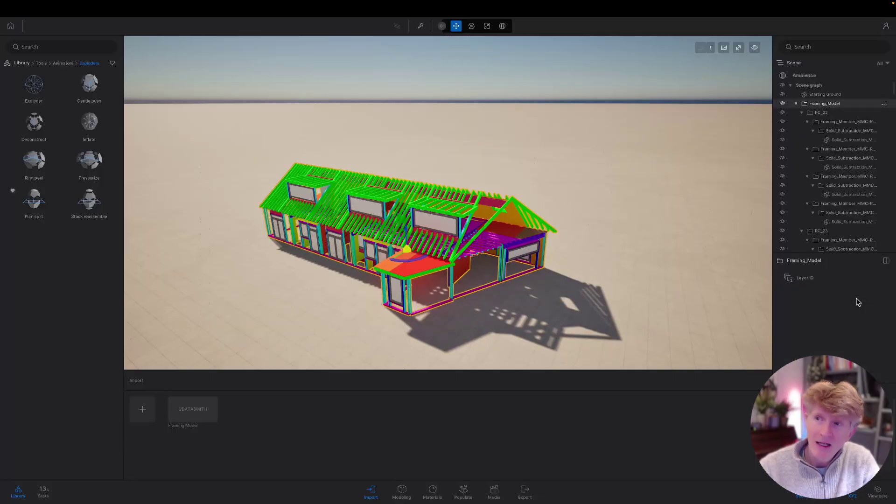
pyautogui.click(797, 104)
pyautogui.click(811, 114)
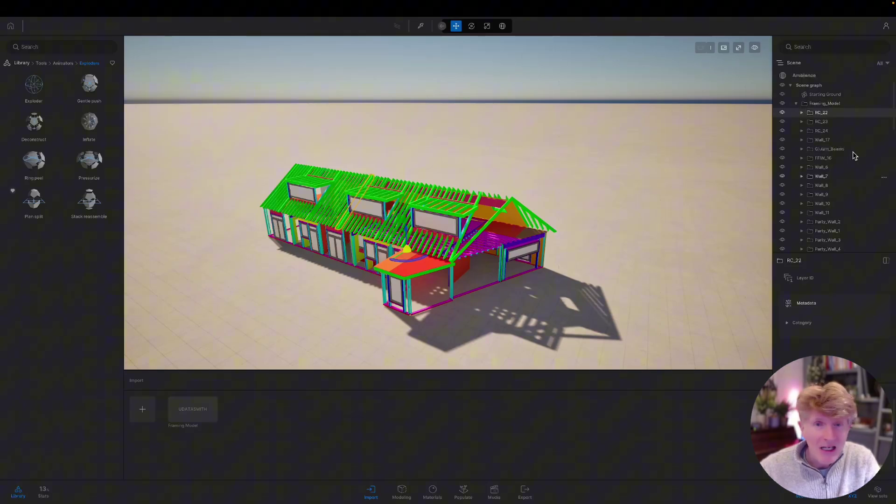
pyautogui.click(796, 104)
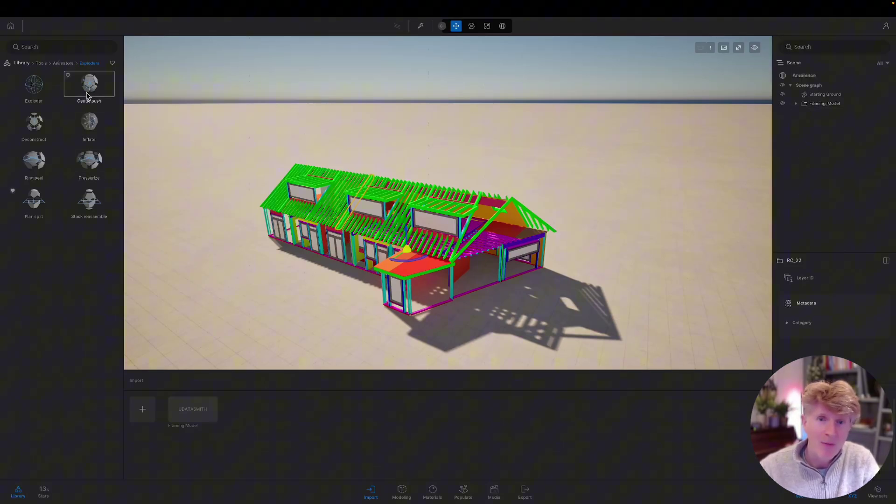
# Place an Exploder animator beside the house and move all Framing_Model groups, from RC_22 down, under it.
pyautogui.moveTo(33, 84); pyautogui.dragTo(318, 267)
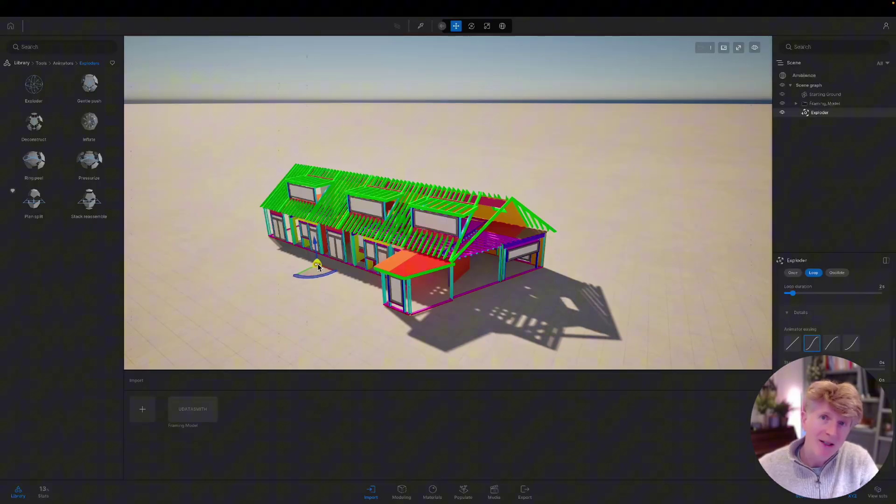
pyautogui.click(817, 104)
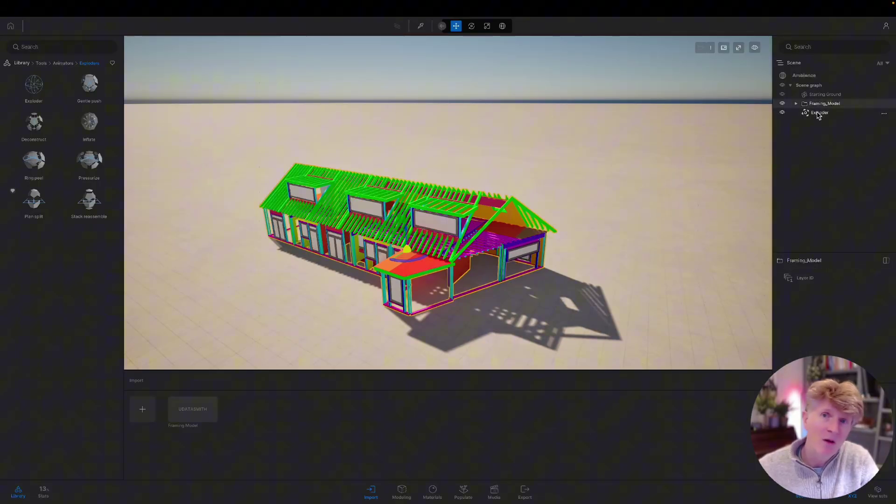
pyautogui.click(797, 104)
pyautogui.click(821, 112)
pyautogui.scroll(-10, 840, 234)
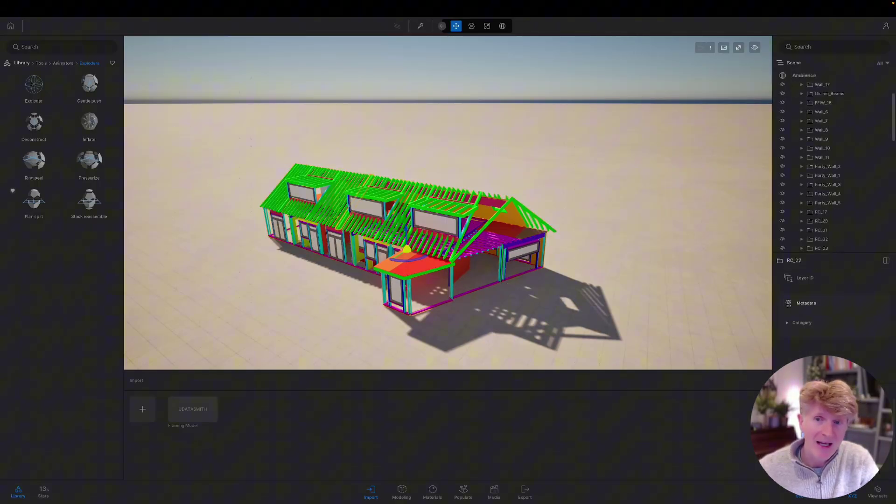
pyautogui.keyDown('shift'); pyautogui.moveTo(829, 238); pyautogui.dragTo(821, 249); pyautogui.keyUp('shift')
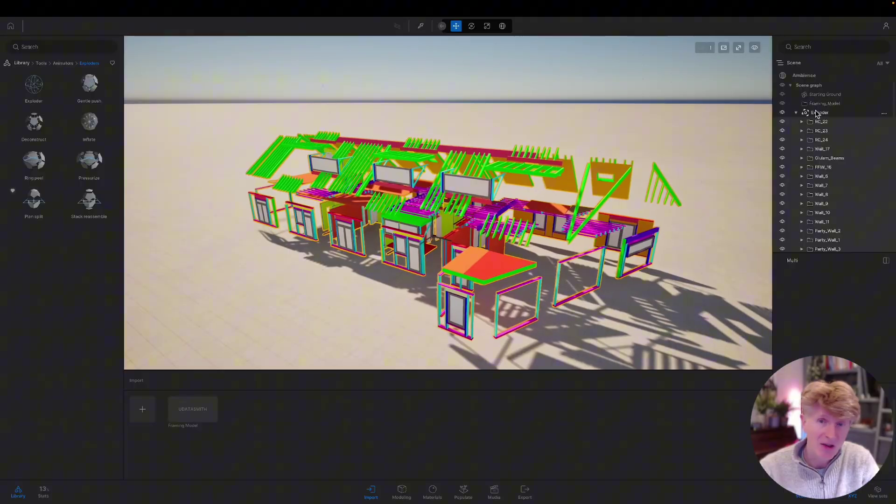
# Show the Exploder's animation settings as an enlarged, full-height panel.
pyautogui.click(819, 113)
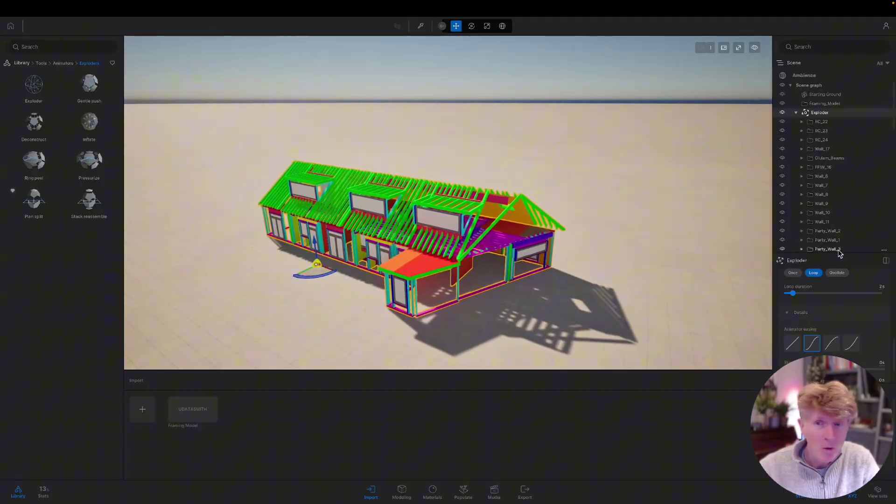
pyautogui.moveTo(835, 255); pyautogui.dragTo(832, 186)
pyautogui.click(886, 199)
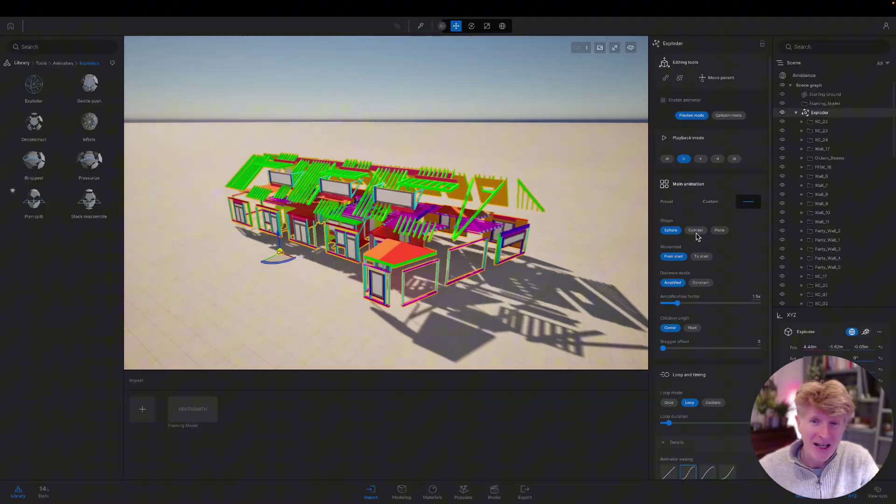
# Set the Exploder to a Plane shape, 2x amplification, Center children origin and 0.08 stagger.
pyautogui.click(696, 231)
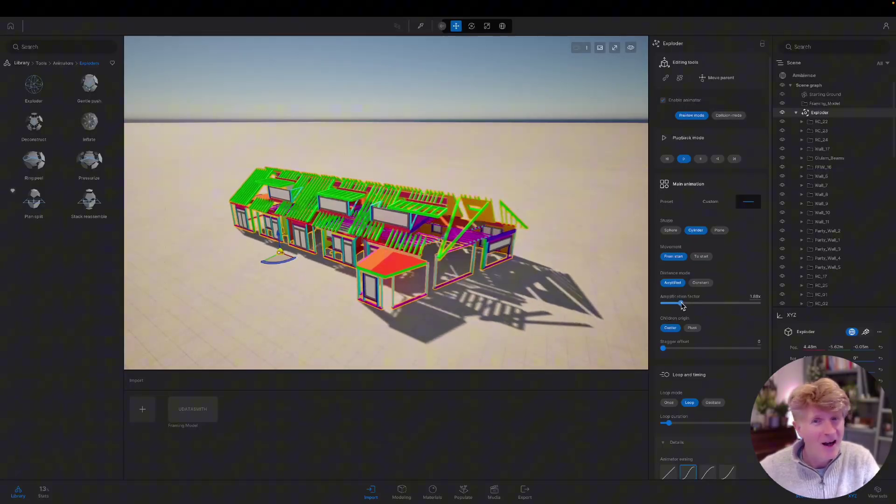
pyautogui.click(672, 231)
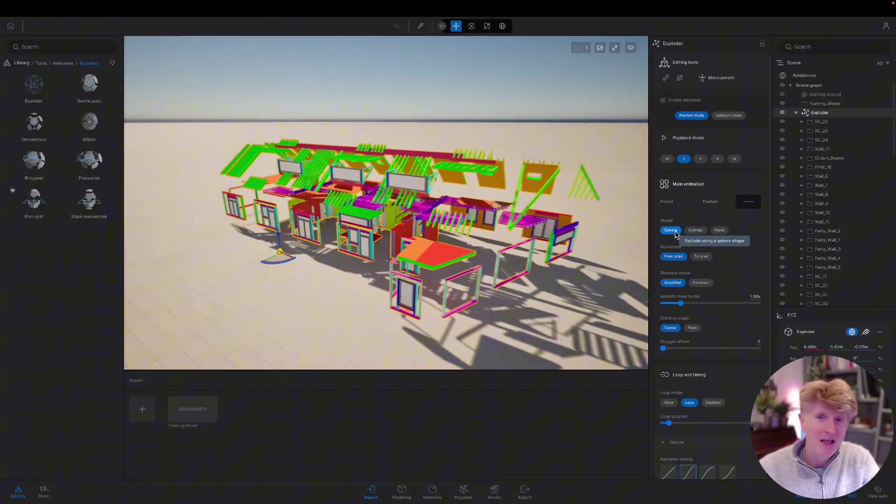
pyautogui.click(718, 230)
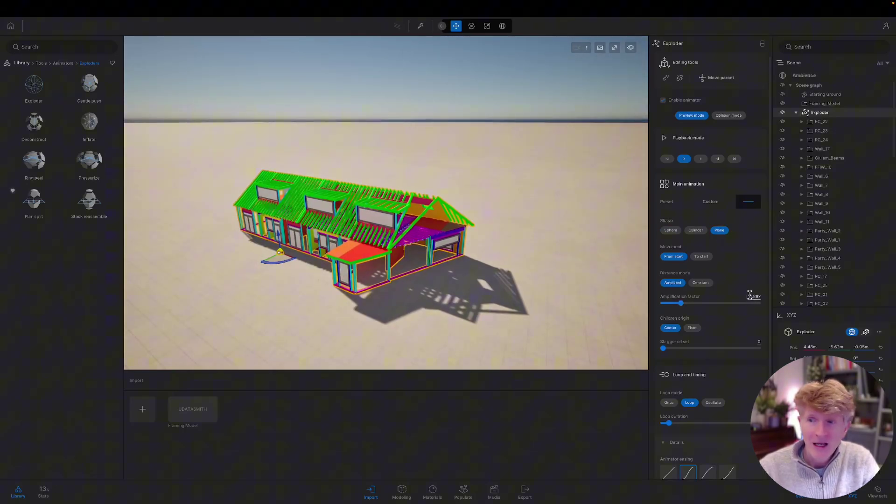
pyautogui.click(754, 297)
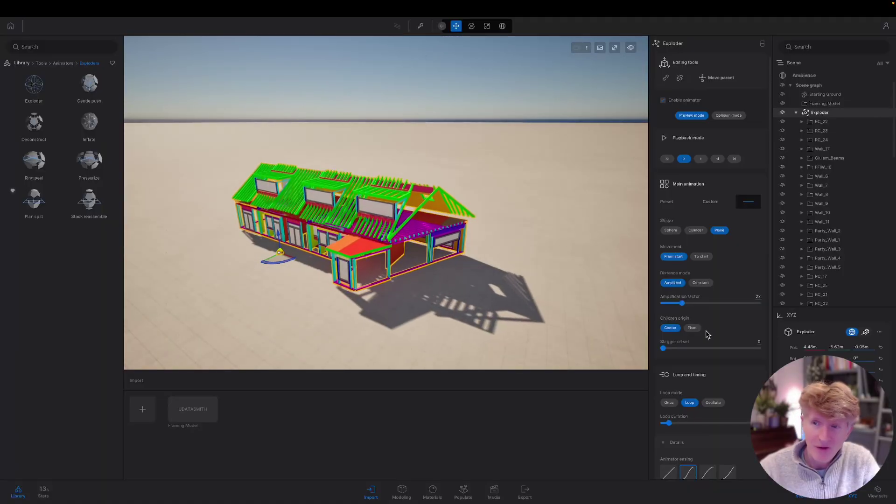
pyautogui.click(693, 328)
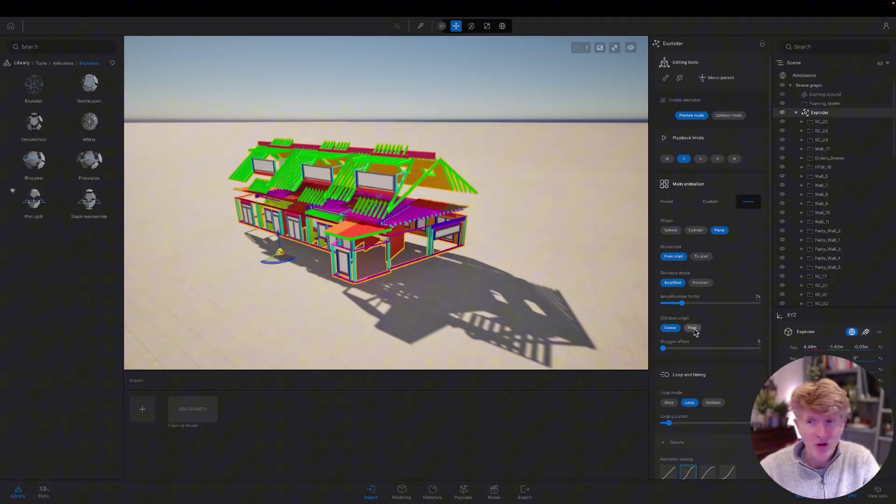
pyautogui.click(674, 328)
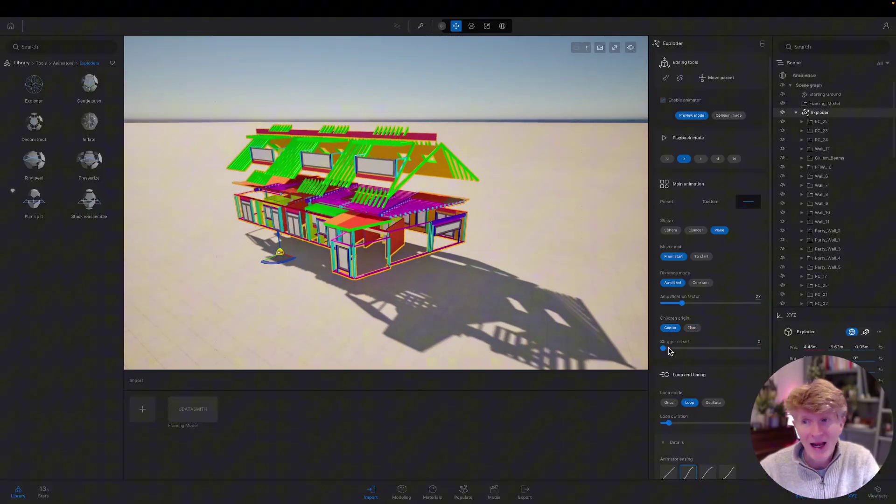
pyautogui.click(669, 348)
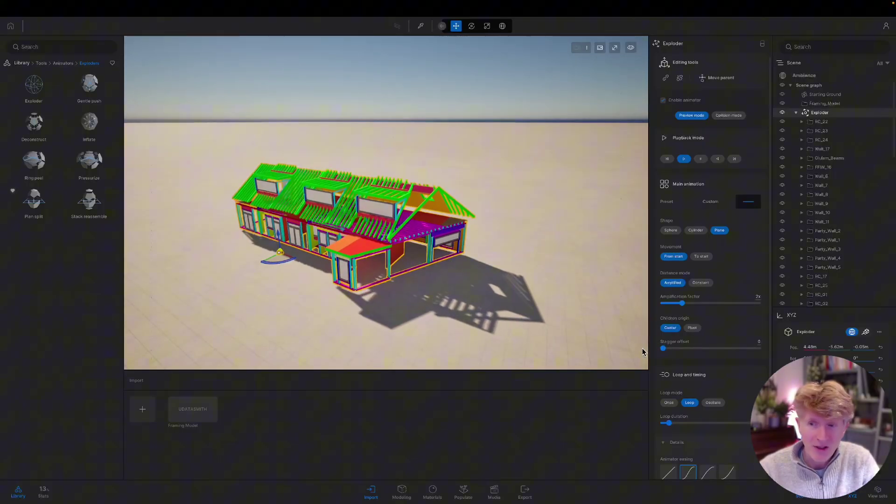
# Switch the Exploder's loop mode to Oscillate with a 3x amplification factor, then enter Media.
pyautogui.scroll(-3, 696, 372)
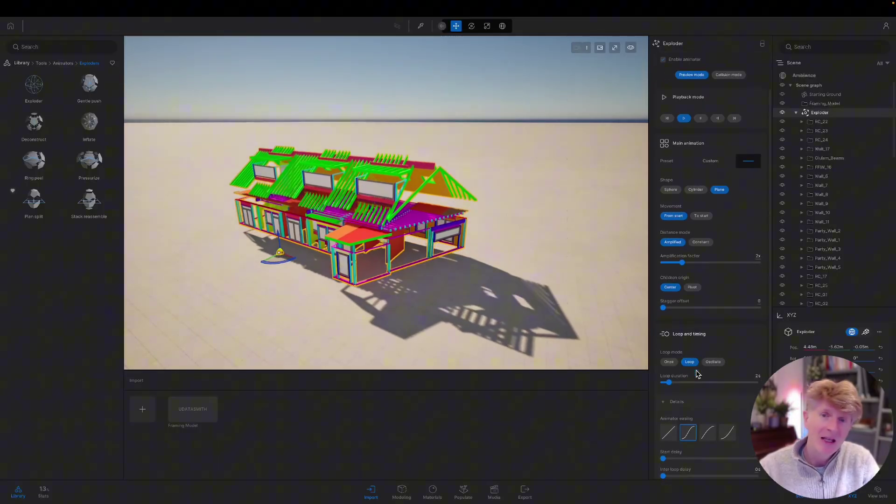
pyautogui.click(713, 334)
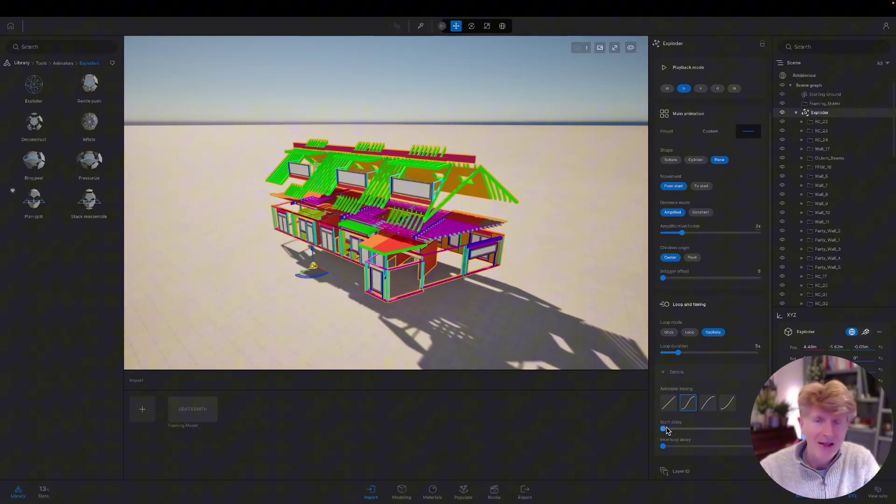
pyautogui.scroll(-2, 676, 426)
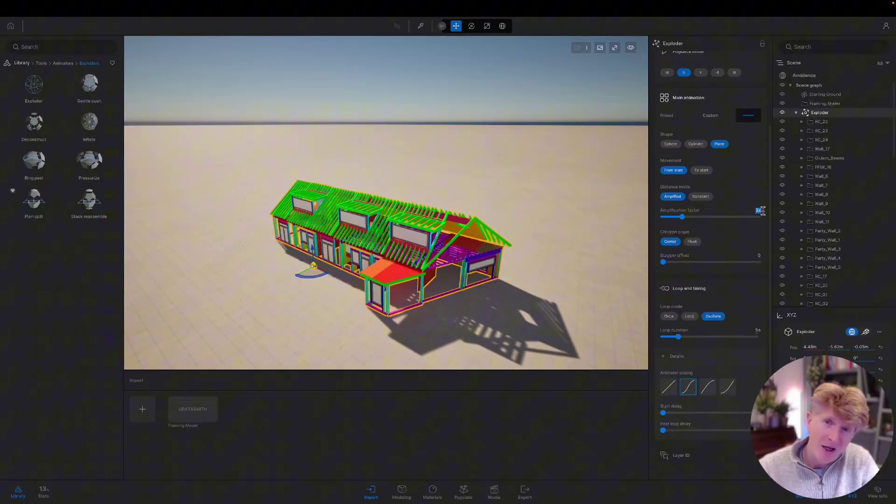
pyautogui.write('3')
pyautogui.press('Return')
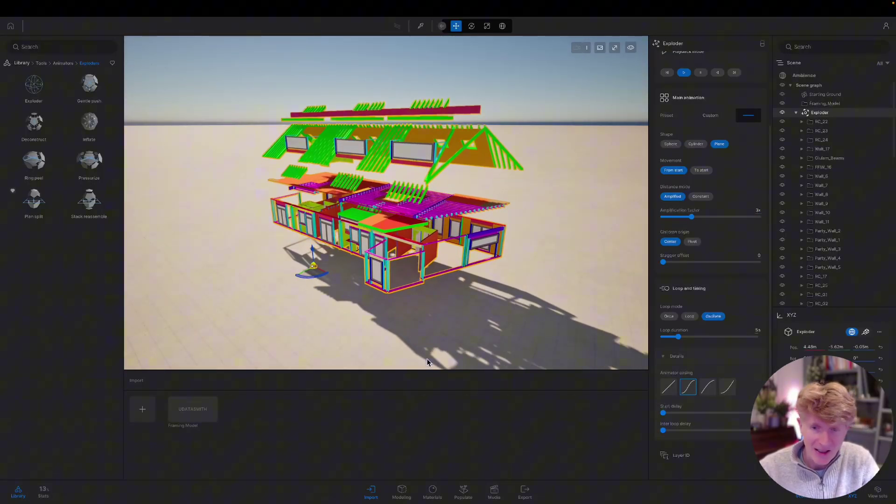
pyautogui.click(495, 490)
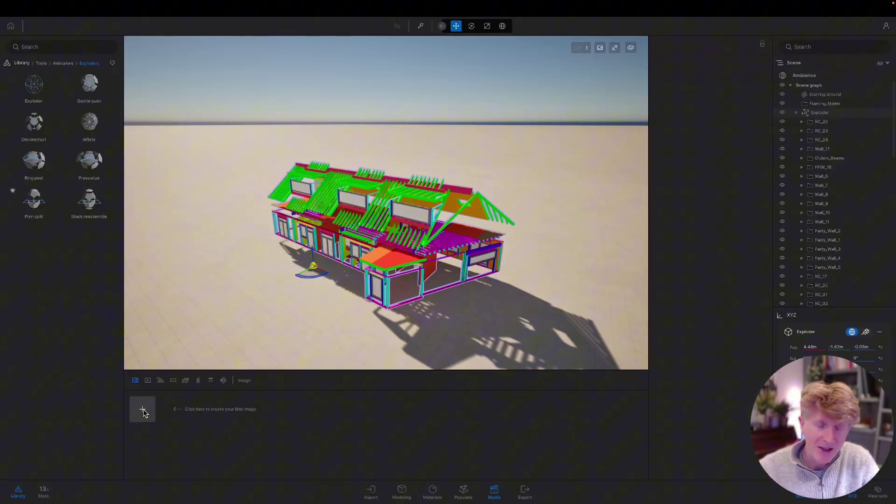
# Make a new video with a low orbit shot plus two more shots, then play it from the start.
pyautogui.click(147, 381)
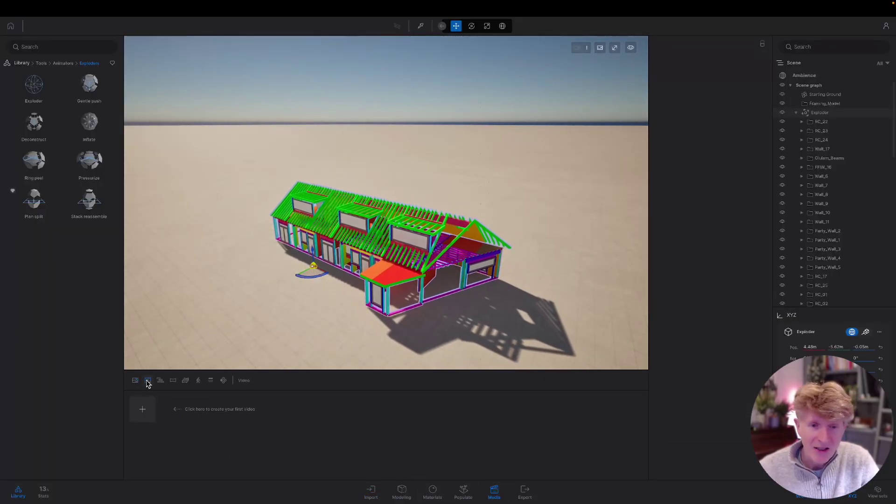
pyautogui.click(144, 411)
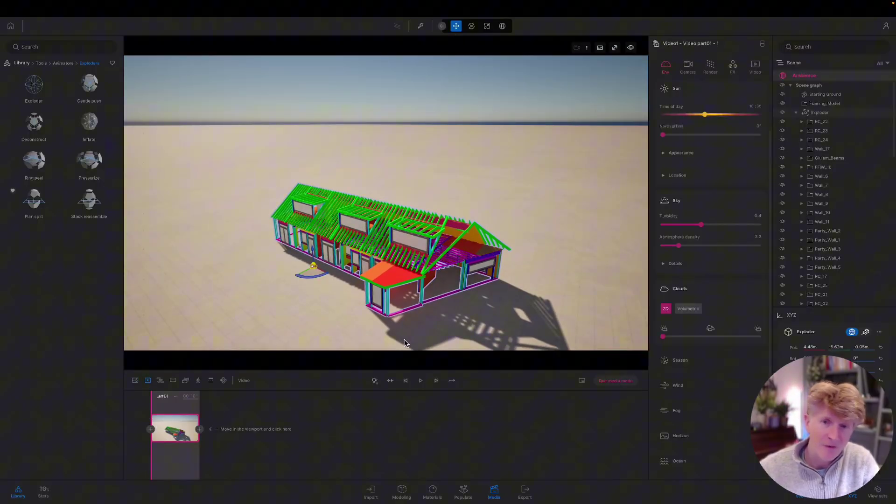
pyautogui.moveTo(343, 286); pyautogui.dragTo(291, 269)
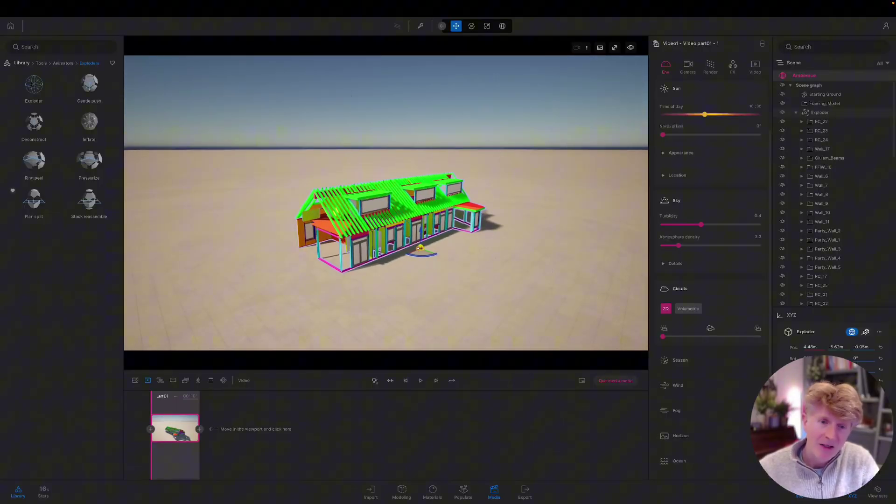
pyautogui.click(199, 429)
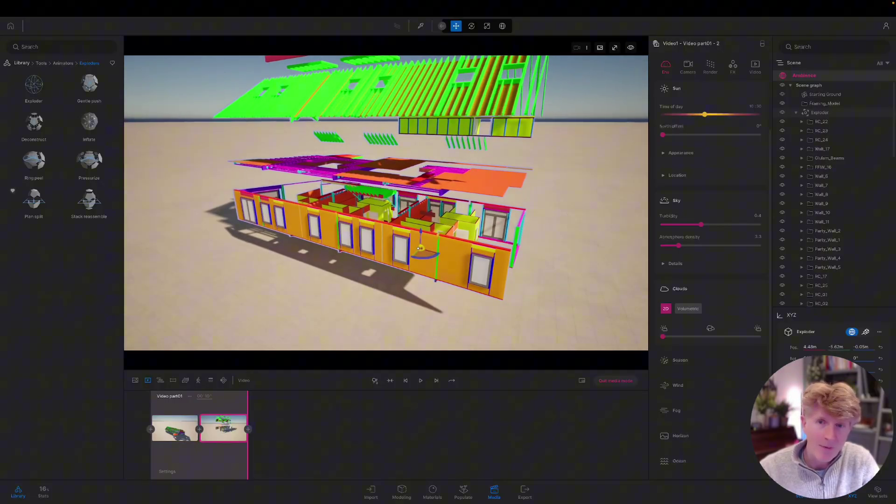
pyautogui.moveTo(281, 255); pyautogui.dragTo(278, 280)
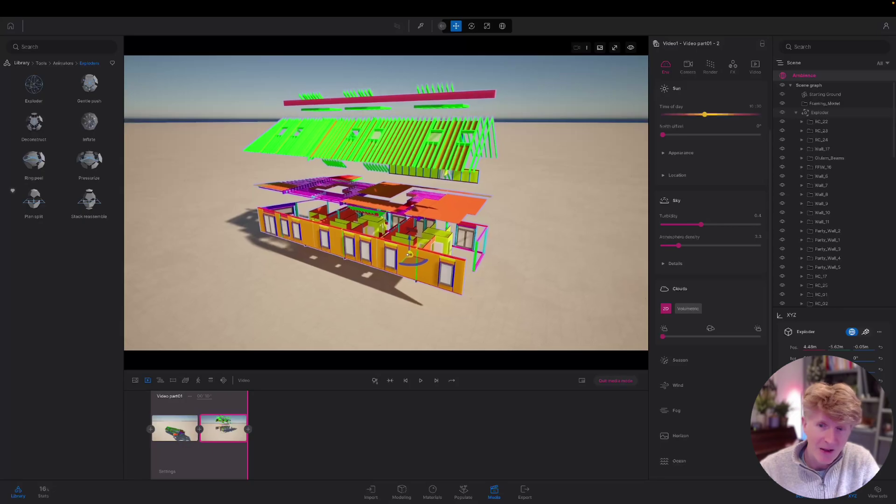
pyautogui.click(248, 430)
pyautogui.click(406, 381)
pyautogui.click(420, 381)
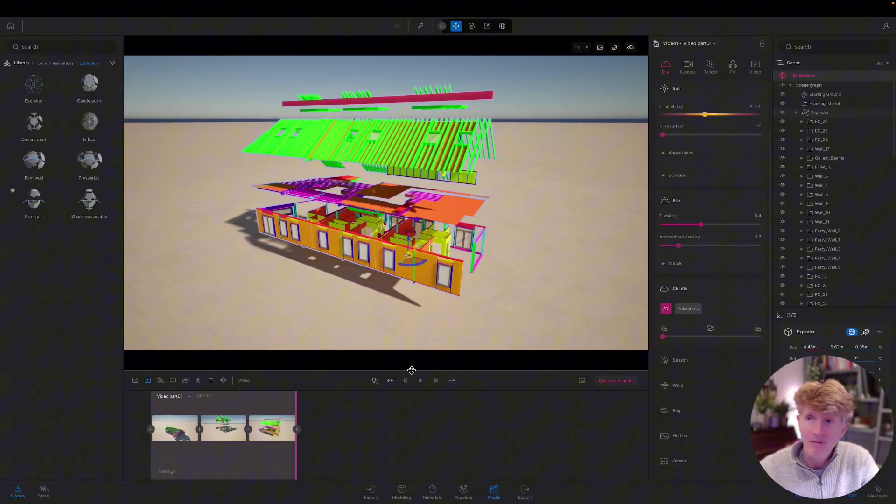
# Review the Exploder settings, toggling Distance mode to Constant and back to Amplified.
pyautogui.click(815, 115)
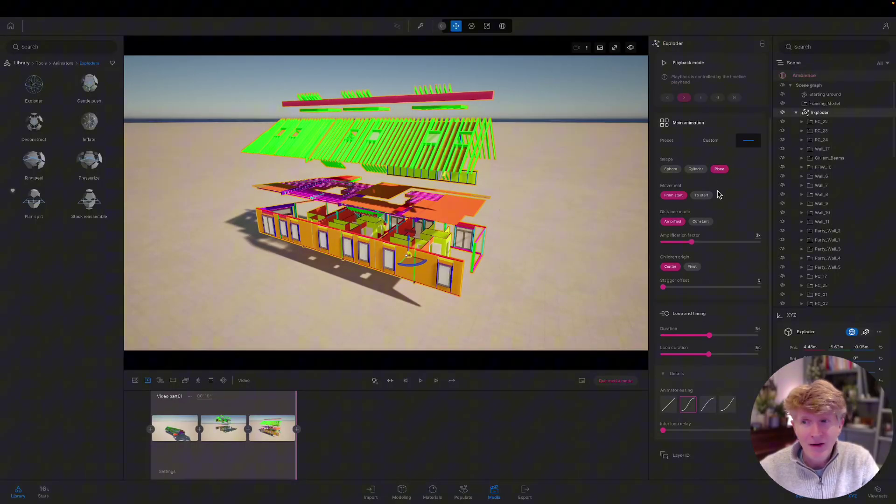
pyautogui.scroll(3, 707, 267)
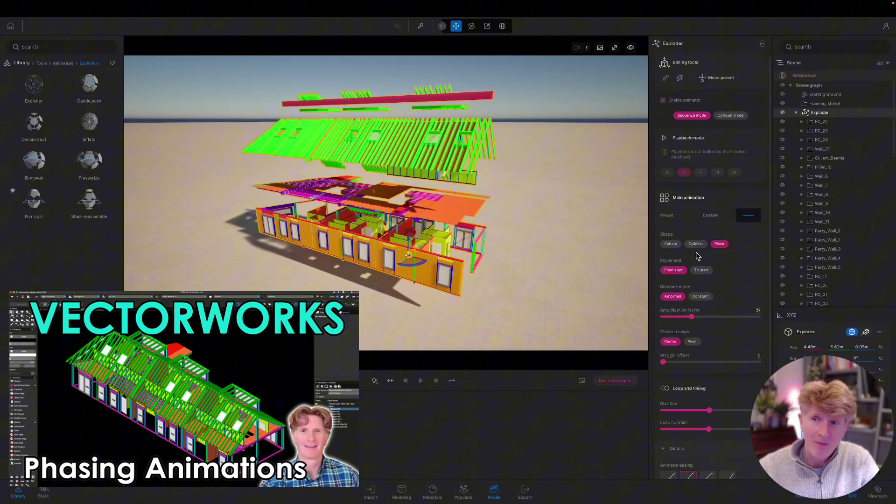
pyautogui.scroll(-1, 698, 247)
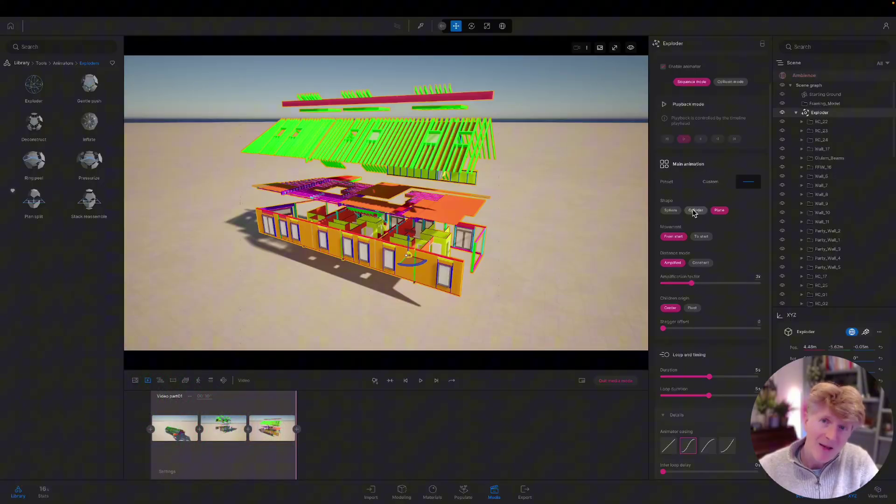
pyautogui.scroll(-2, 724, 282)
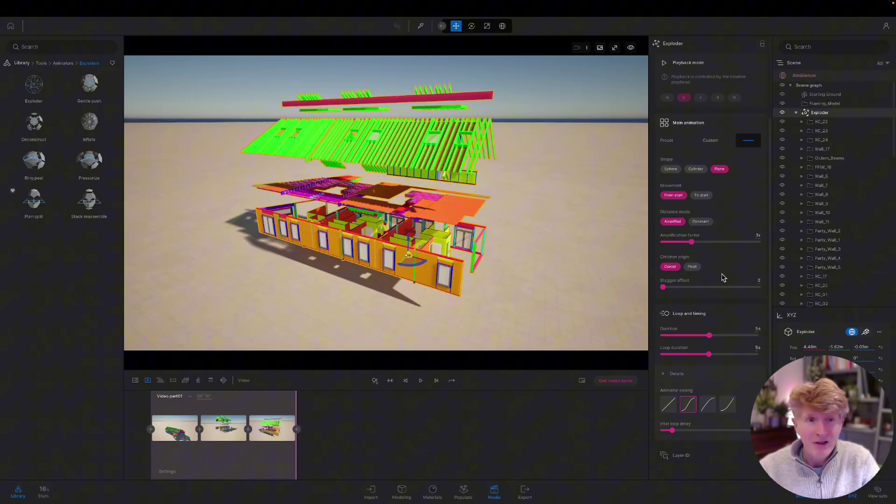
pyautogui.scroll(1, 694, 244)
pyautogui.click(698, 243)
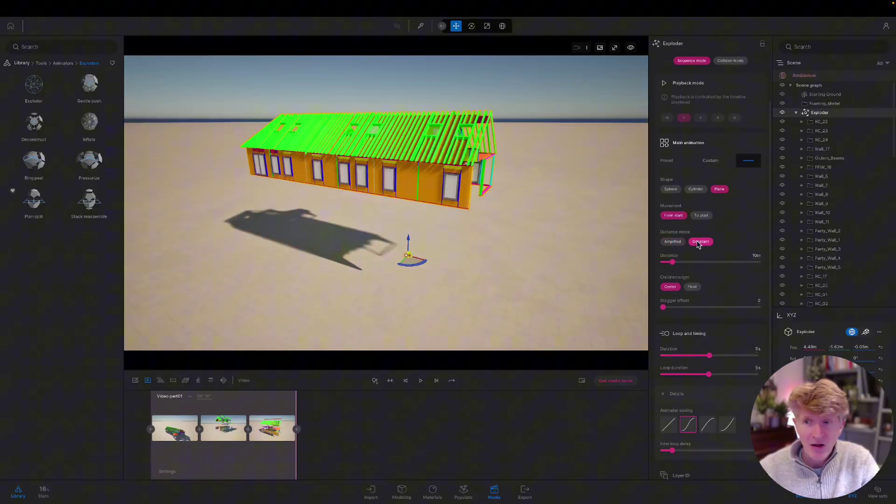
pyautogui.click(674, 242)
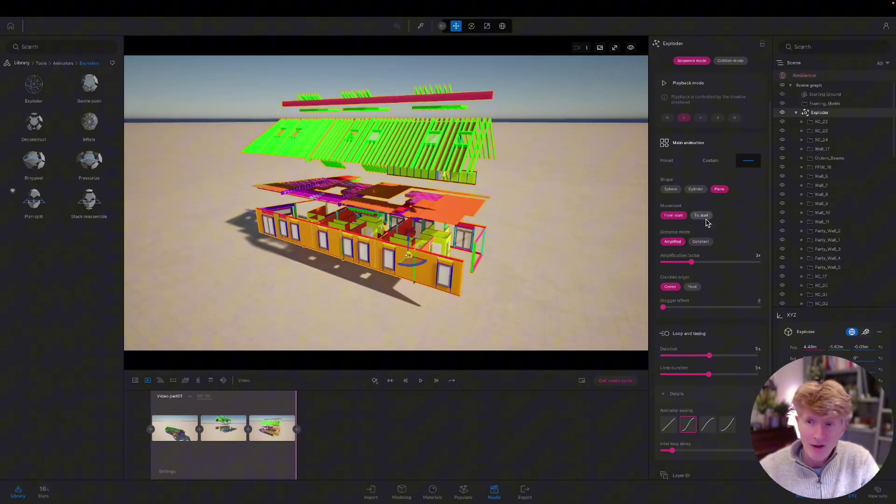
# Apply the Deconstruct preset to the Exploder from its preset list.
pyautogui.scroll(3, 707, 222)
pyautogui.click(747, 217)
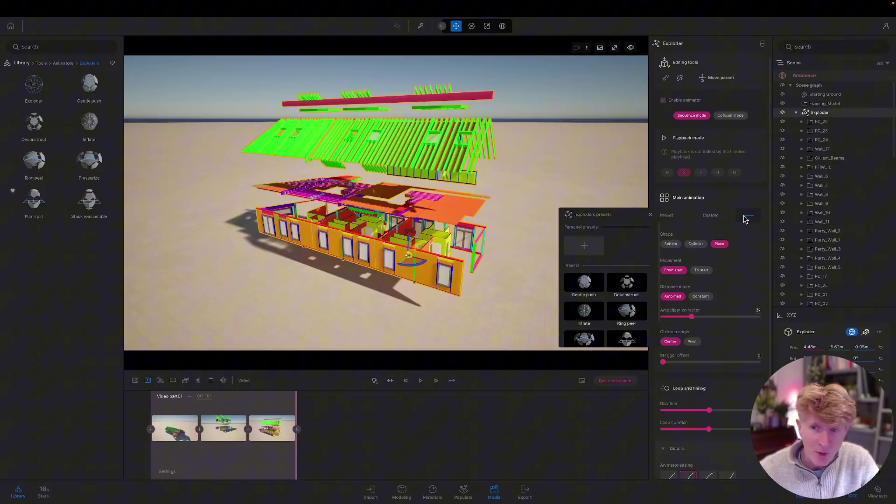
pyautogui.click(628, 283)
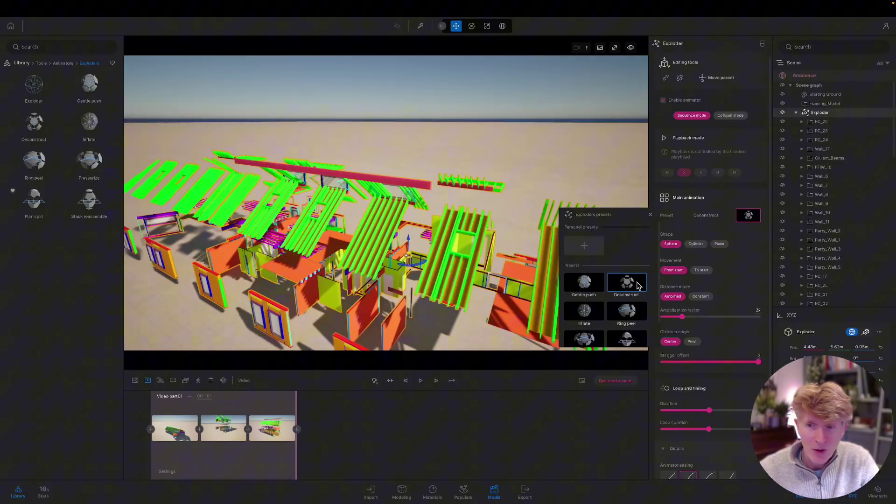
pyautogui.click(684, 174)
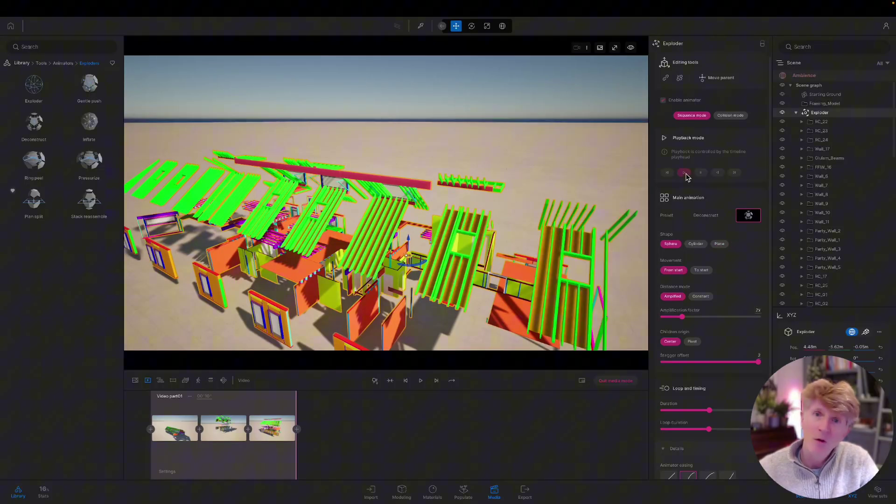
# Leave media mode, apply the Gentle push preset and raise amplification to 2.37x.
pyautogui.click(621, 380)
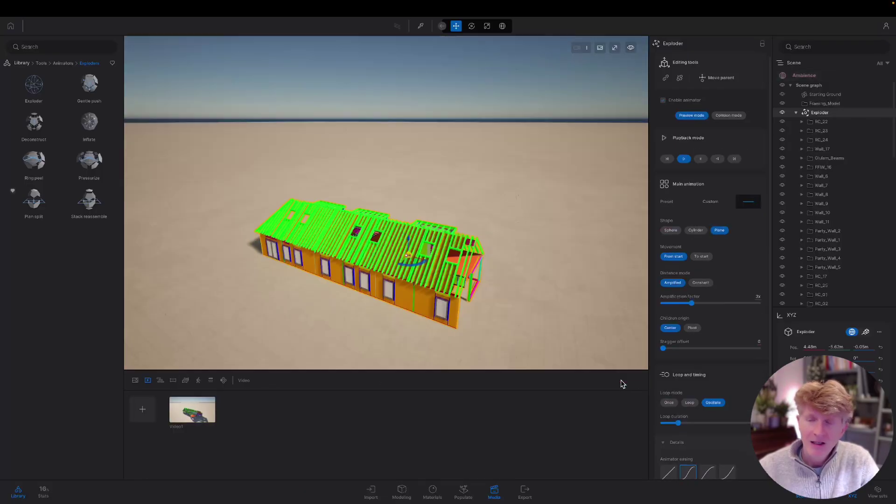
pyautogui.click(748, 203)
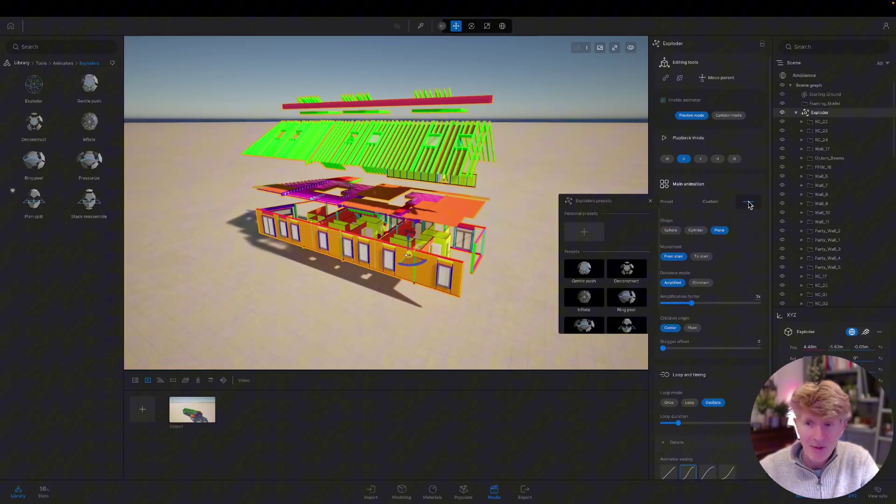
pyautogui.click(593, 270)
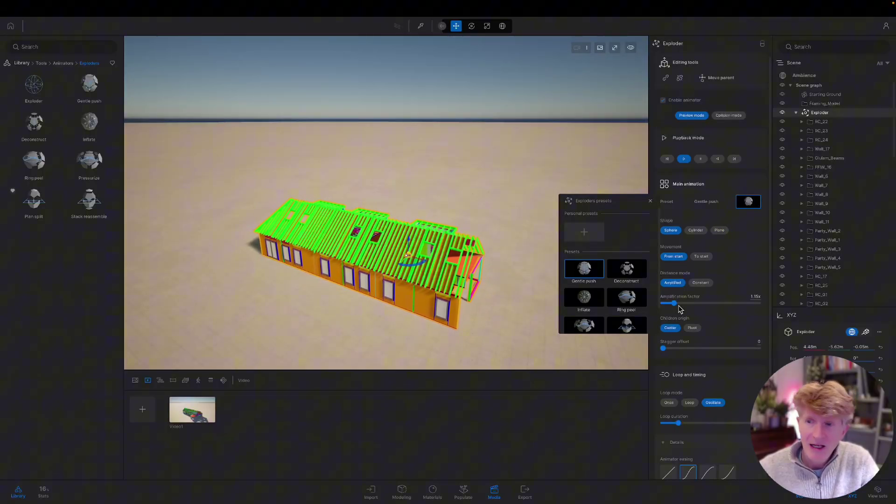
pyautogui.moveTo(675, 303); pyautogui.dragTo(687, 306)
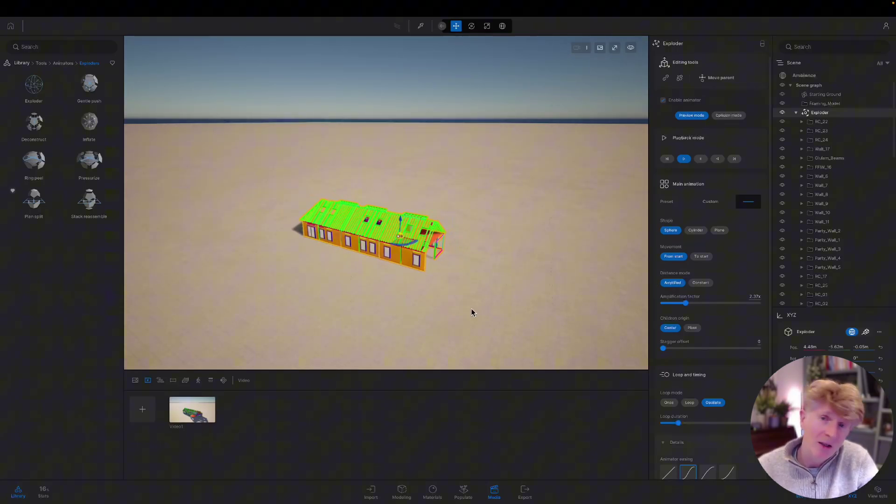
pyautogui.click(203, 410)
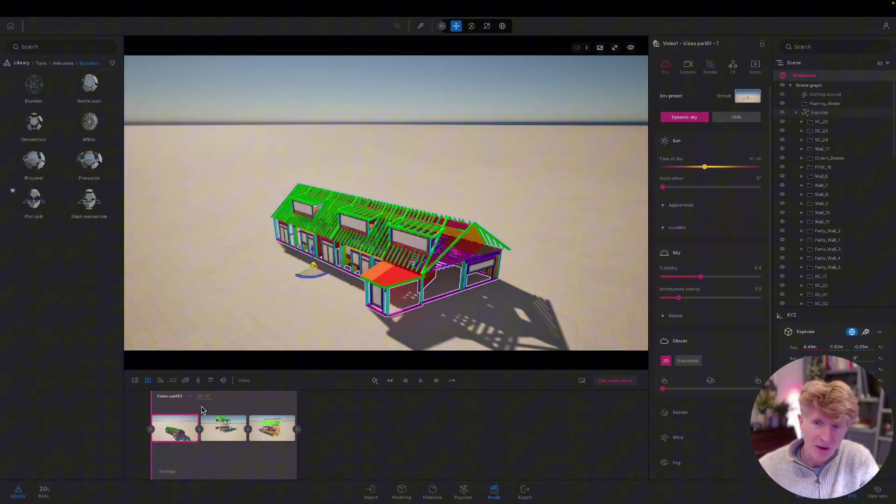
pyautogui.click(420, 381)
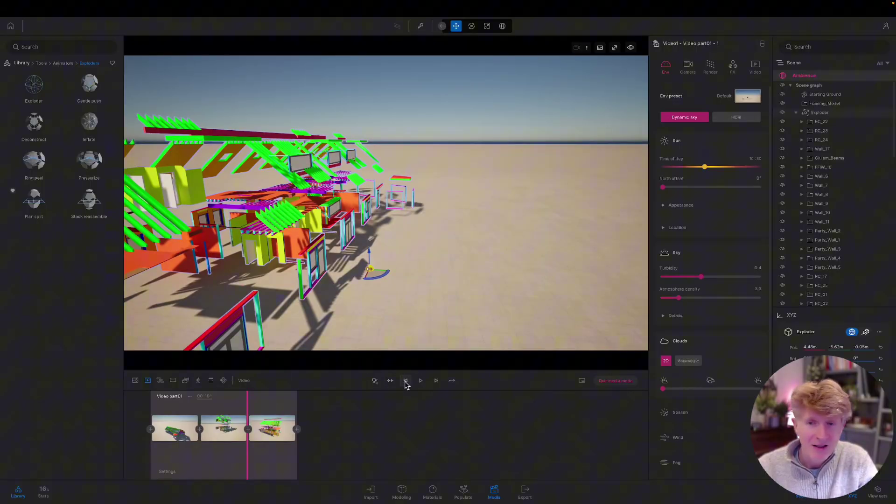
pyautogui.click(406, 381)
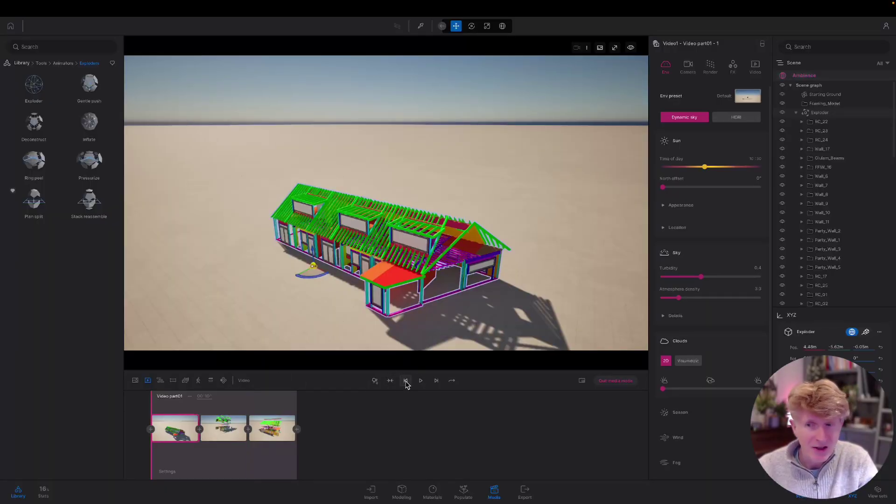
pyautogui.click(616, 381)
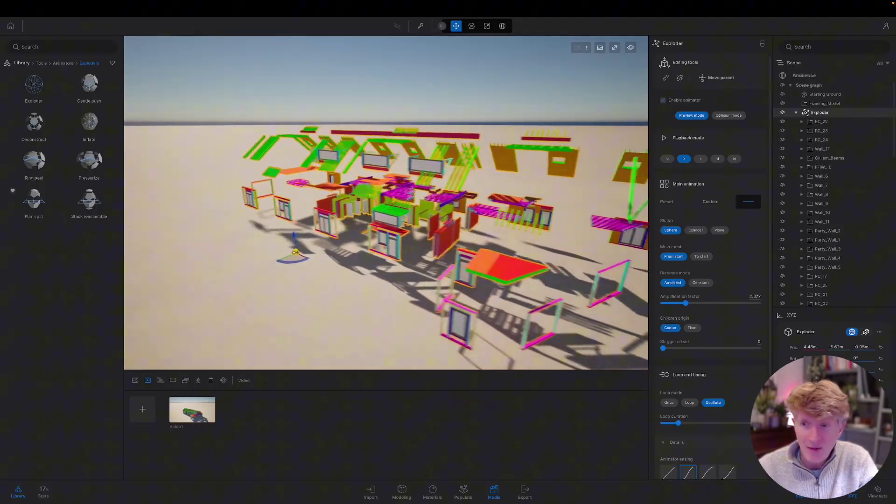
# Set the Exploder's amplification factor to 2x.
pyautogui.click(750, 297)
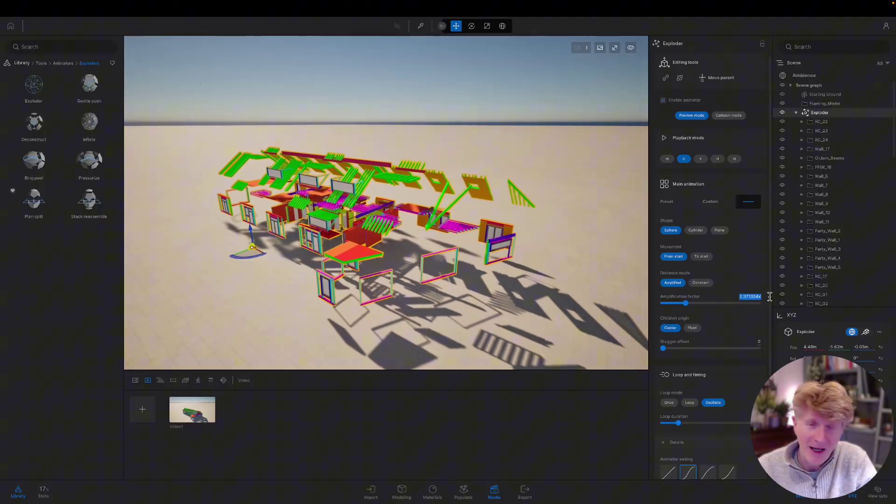
pyautogui.write('2')
pyautogui.press('Return')
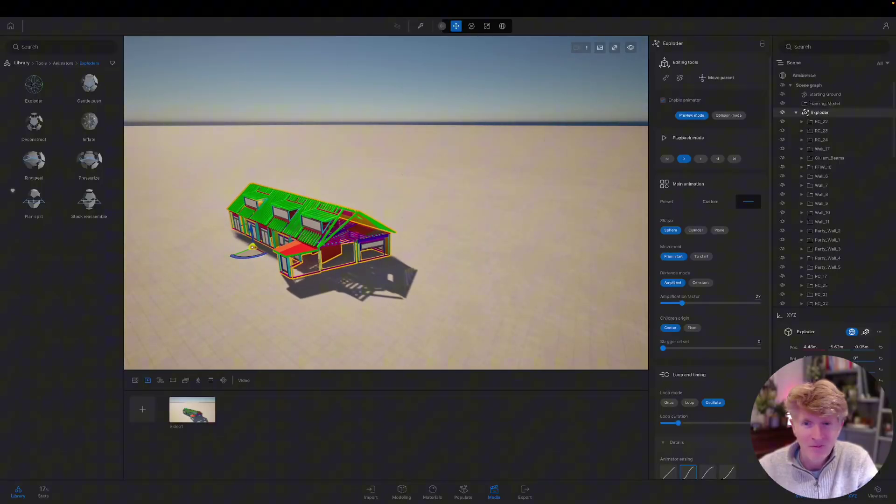
pyautogui.scroll(5, 303, 263)
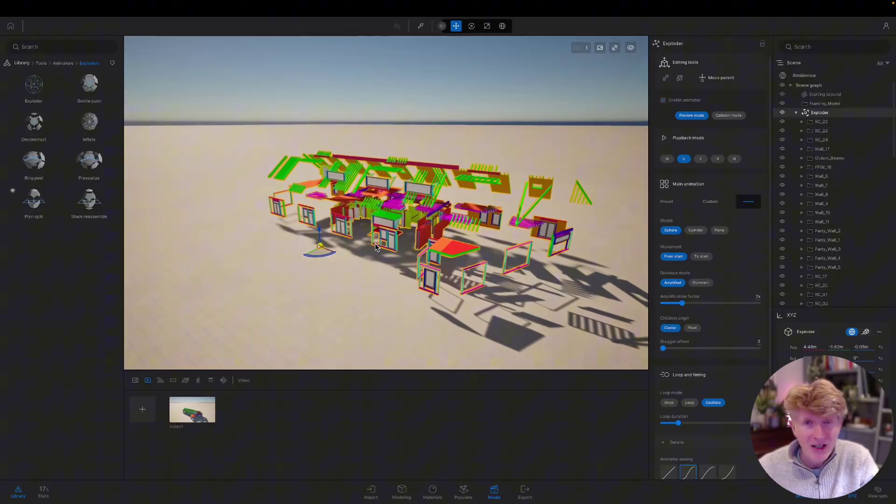
# Start a new video and add a keyframe of the exploded house from a side angle.
pyautogui.click(142, 410)
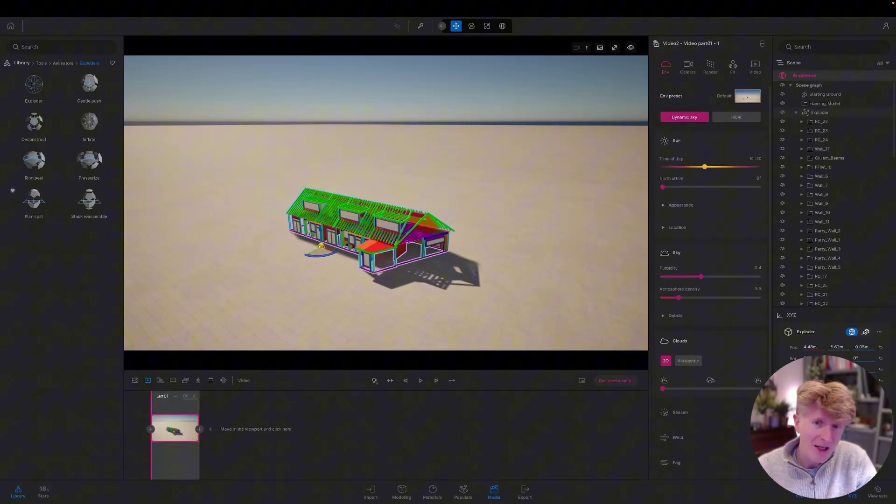
pyautogui.press('d')
pyautogui.moveTo(325, 288); pyautogui.dragTo(396, 291)
pyautogui.moveTo(326, 261); pyautogui.dragTo(354, 263)
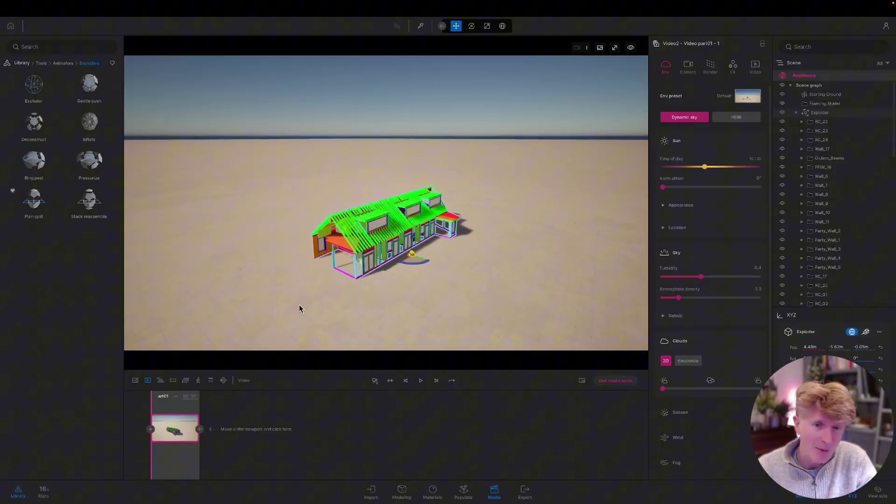
pyautogui.click(243, 428)
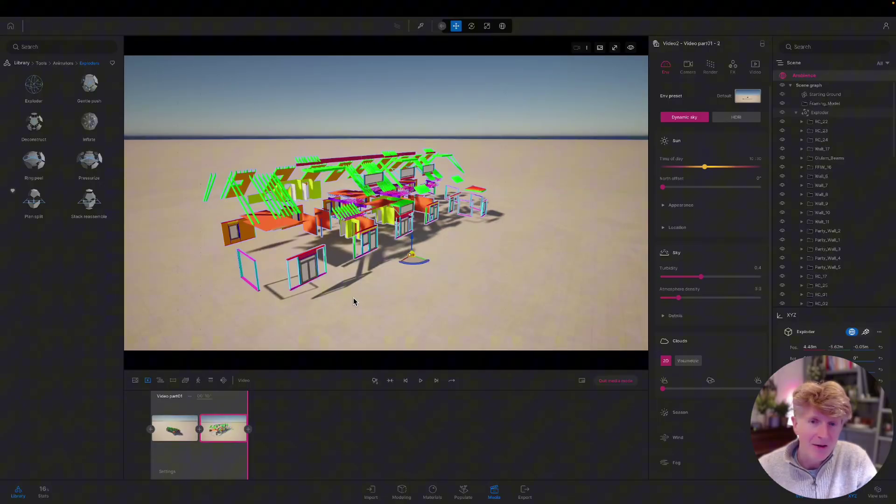
# Reframe the camera, add a third keyframe, and return to the first shot.
pyautogui.moveTo(330, 306); pyautogui.dragTo(317, 308)
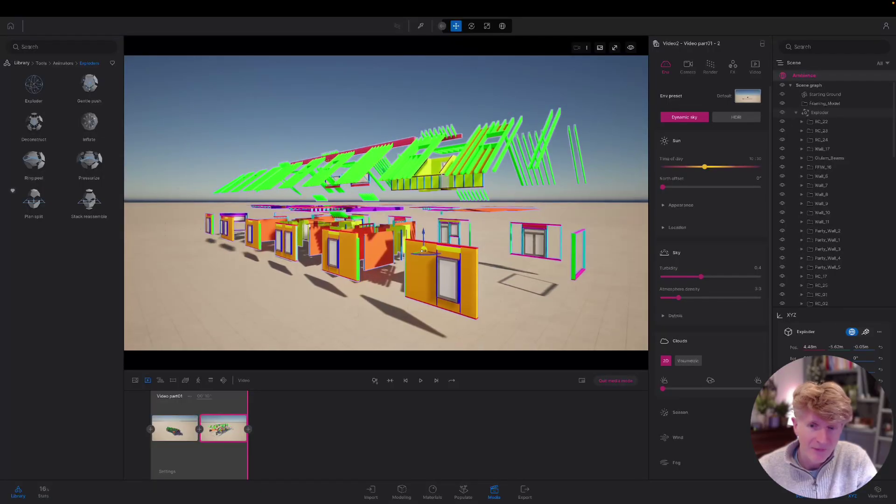
pyautogui.click(248, 429)
pyautogui.click(405, 382)
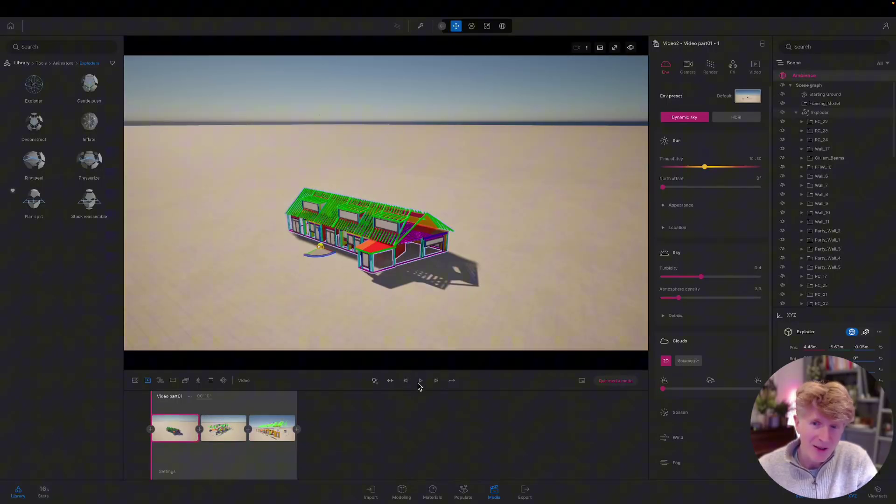
# Add a fourth close-up keyframe inside the exploded framing and replay Video2 from the start.
pyautogui.click(421, 381)
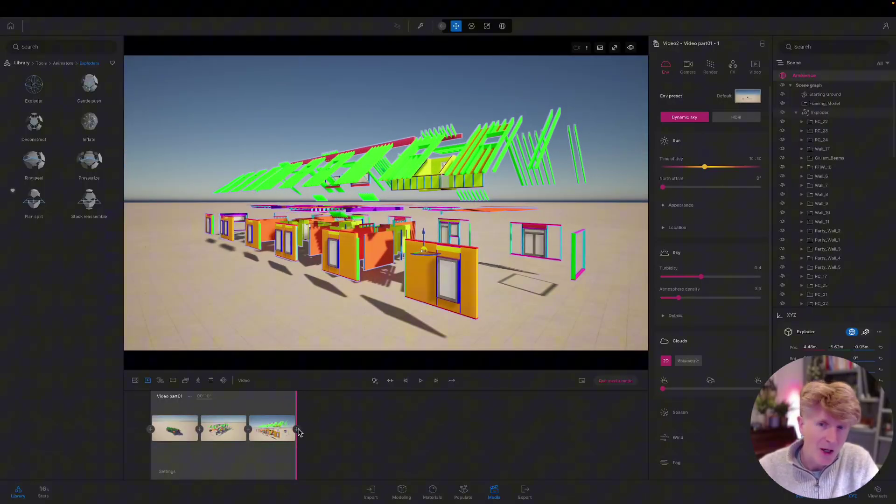
pyautogui.moveTo(357, 295); pyautogui.dragTo(263, 364, button='right')
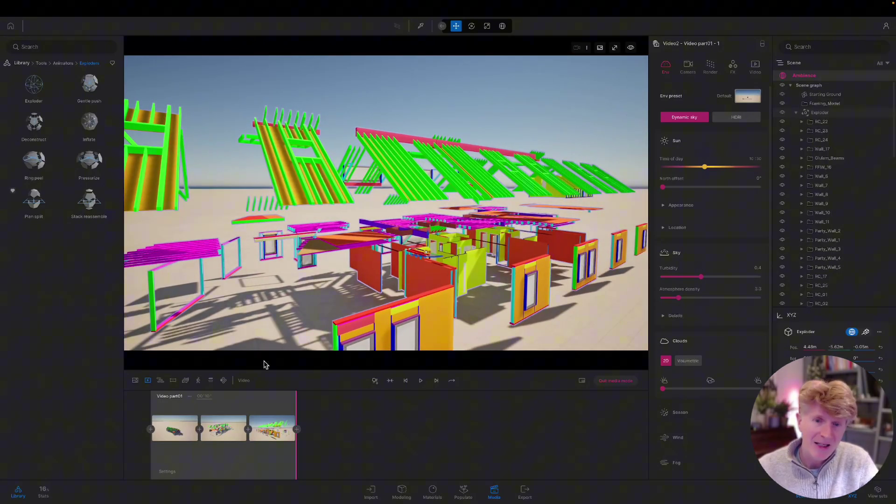
pyautogui.click(297, 430)
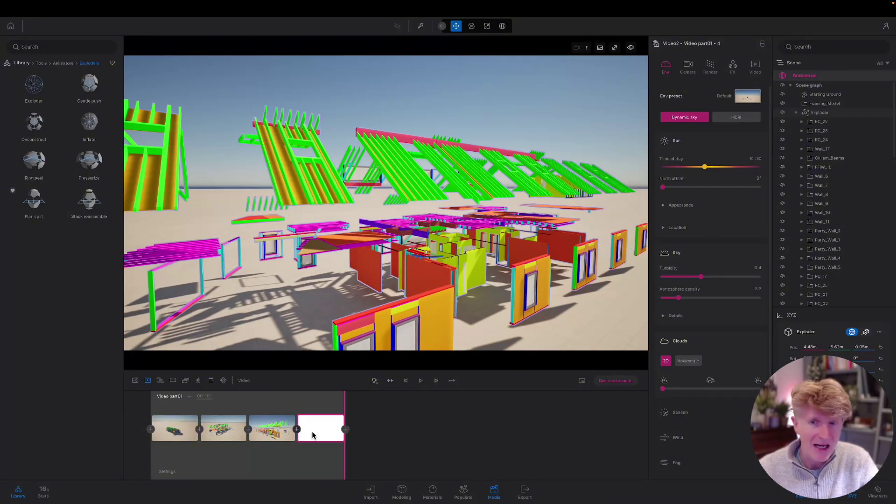
pyautogui.click(406, 380)
pyautogui.click(420, 381)
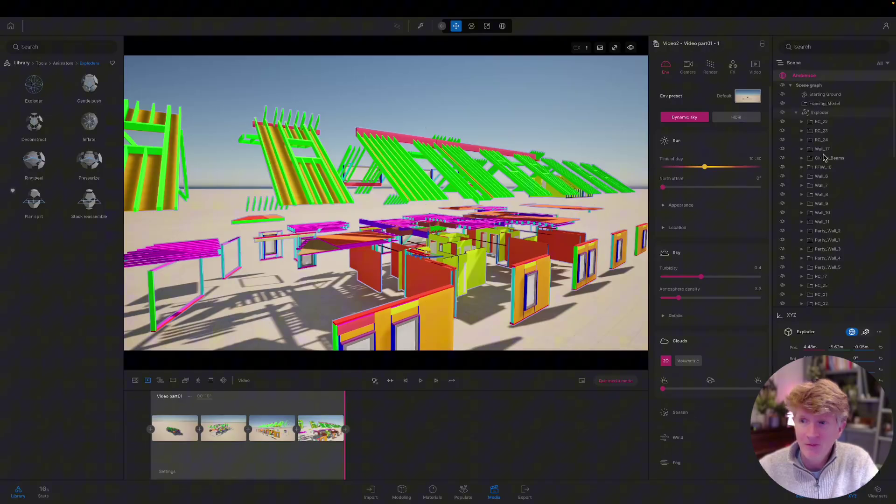
# Switch the Exploder's loop mode from Oscillate to Loop.
pyautogui.click(820, 113)
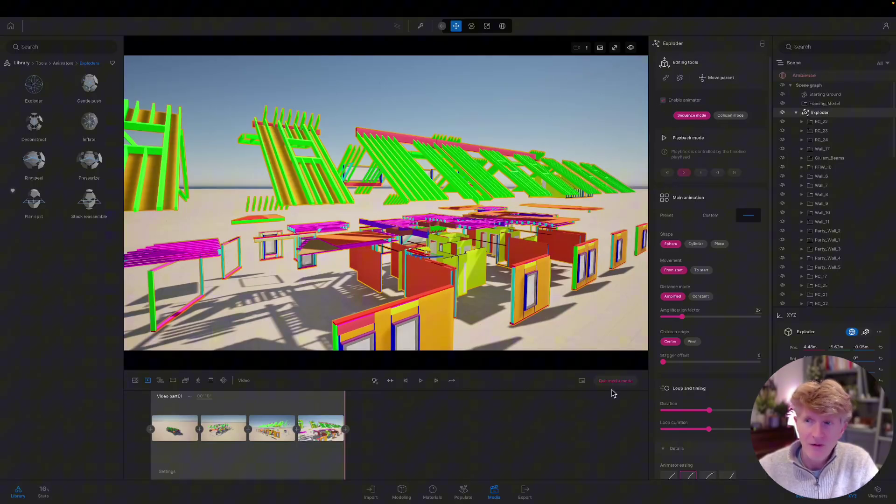
pyautogui.click(613, 381)
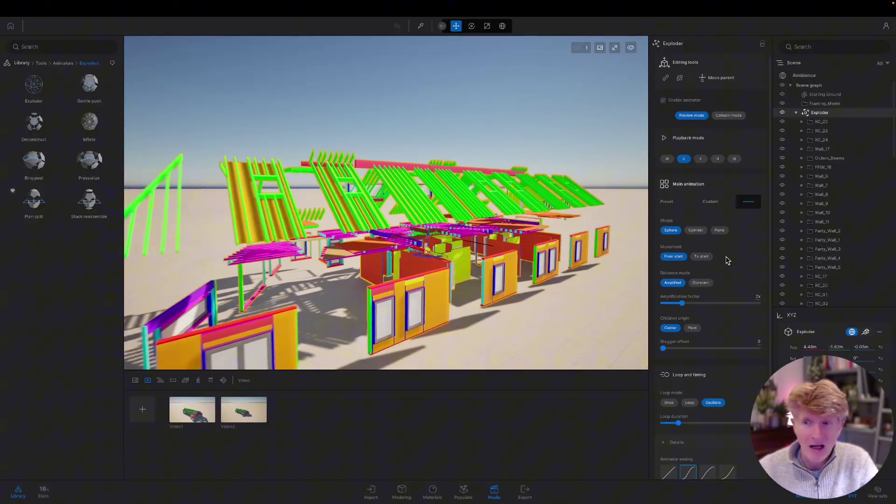
pyautogui.scroll(-1, 723, 334)
pyautogui.scroll(-2, 724, 334)
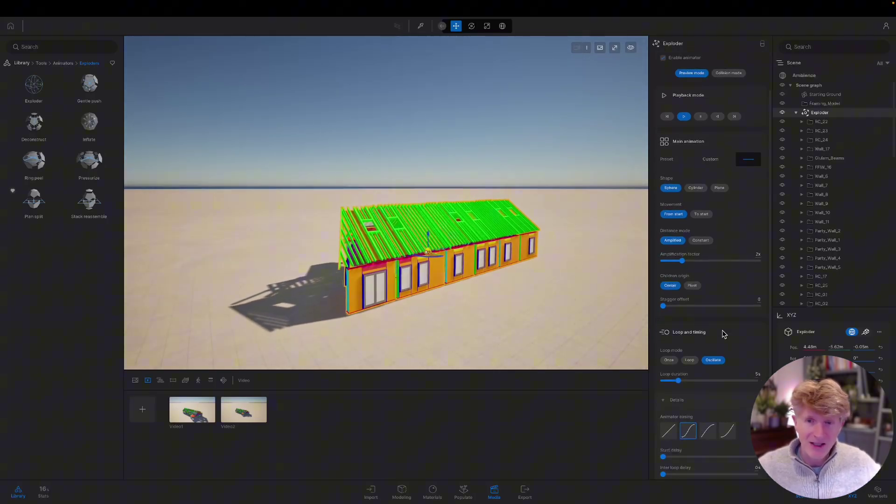
pyautogui.click(690, 361)
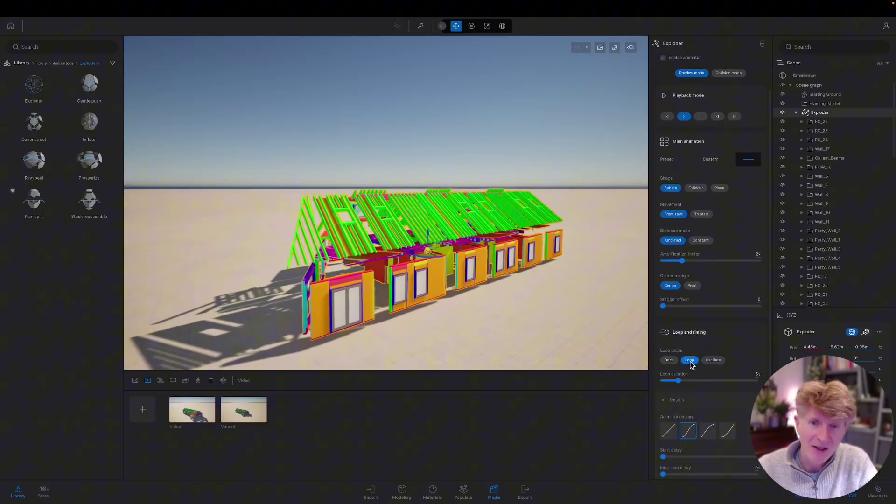
pyautogui.click(244, 410)
# Reopen Video2, select the Exploder and reduce its amplification to 0.82x.
pyautogui.doubleClick(245, 411)
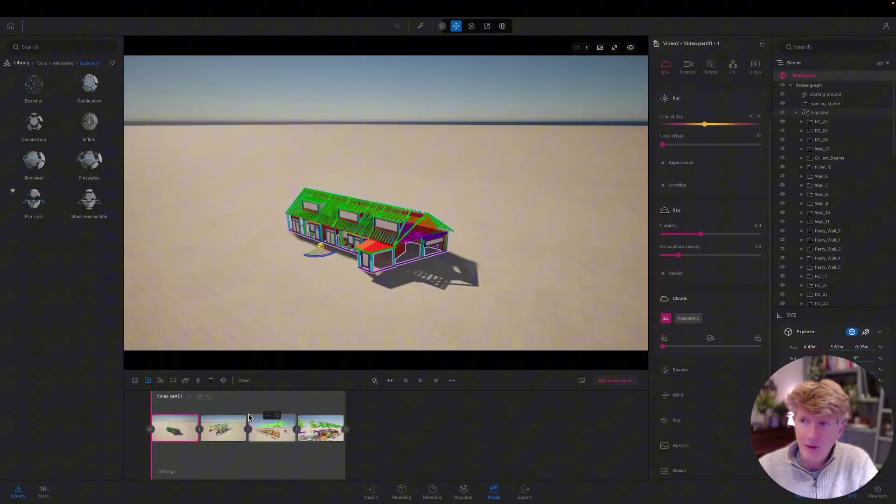
pyautogui.click(792, 134)
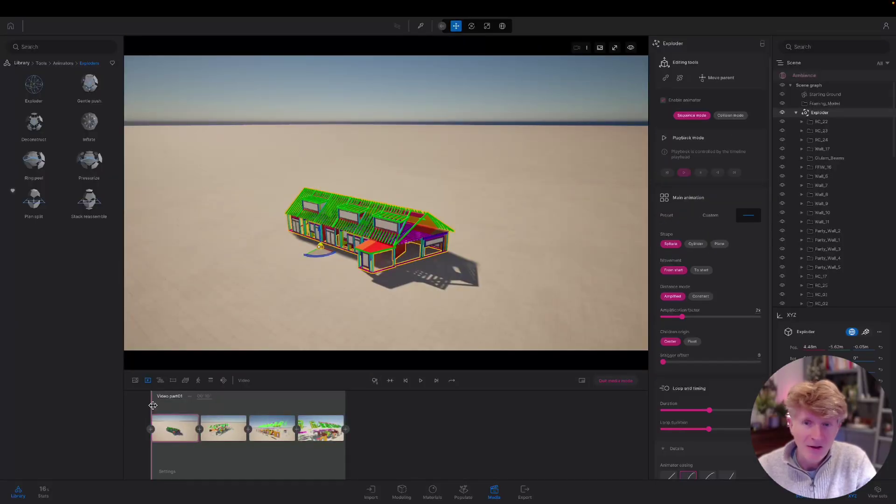
pyautogui.moveTo(153, 405); pyautogui.dragTo(347, 411)
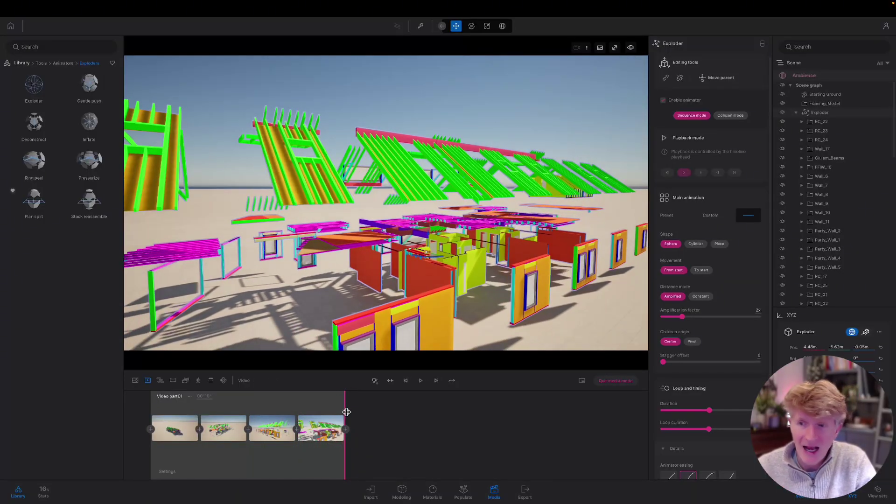
pyautogui.scroll(-3, 743, 354)
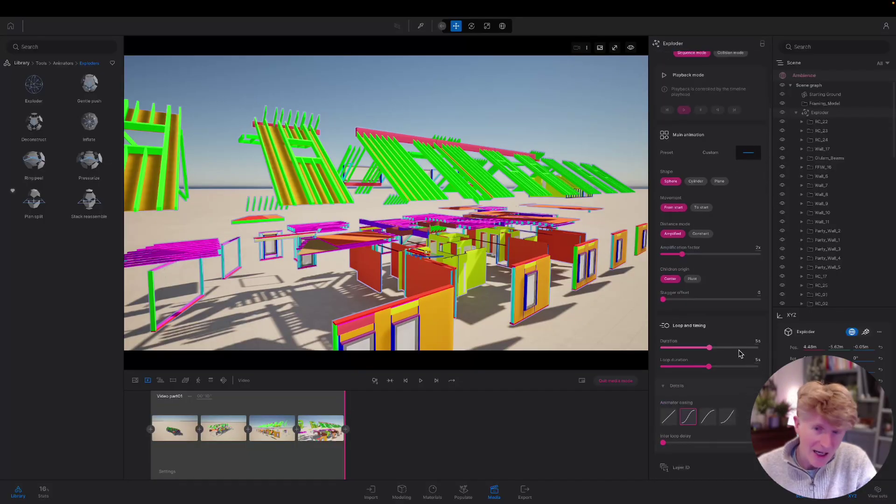
pyautogui.scroll(3, 700, 364)
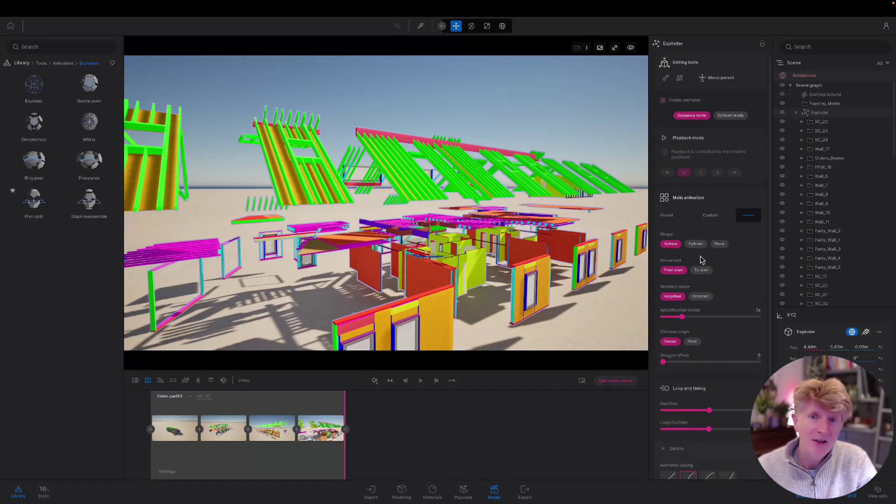
pyautogui.moveTo(682, 320); pyautogui.dragTo(671, 320)
# Scrub to the sequence end and add a fifth keyframe with a wide exploded view.
pyautogui.moveTo(347, 411)
pyautogui.mouseDown()
pyautogui.moveTo(151, 420)
pyautogui.moveTo(352, 411)
pyautogui.mouseUp()
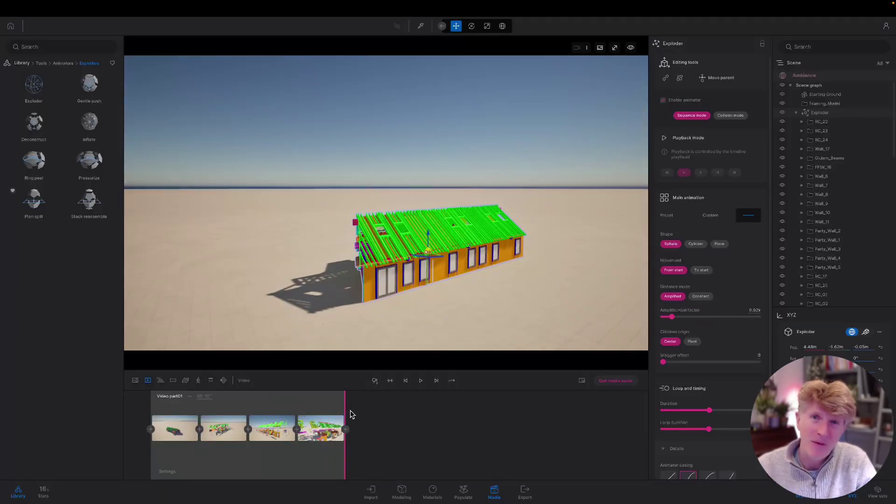
pyautogui.moveTo(345, 411)
pyautogui.mouseDown()
pyautogui.moveTo(234, 414)
pyautogui.moveTo(344, 412)
pyautogui.mouseUp()
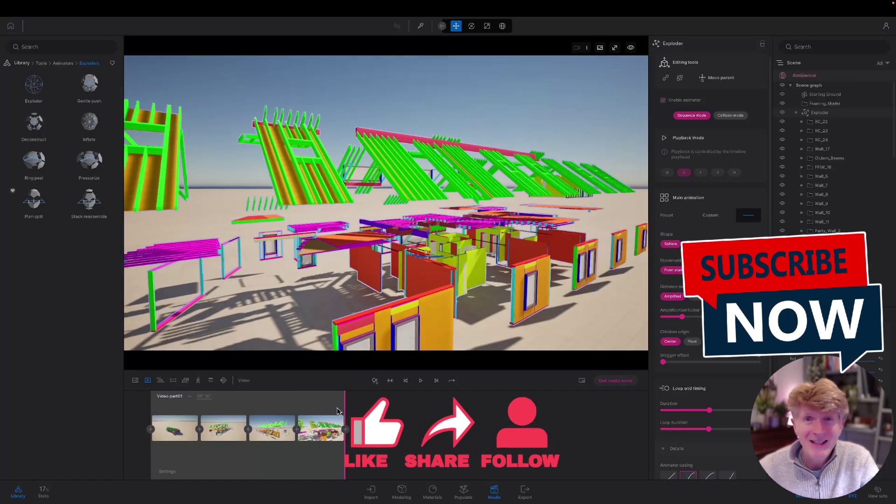
pyautogui.moveTo(345, 411)
pyautogui.mouseDown()
pyautogui.moveTo(300, 411)
pyautogui.moveTo(347, 409)
pyautogui.mouseUp()
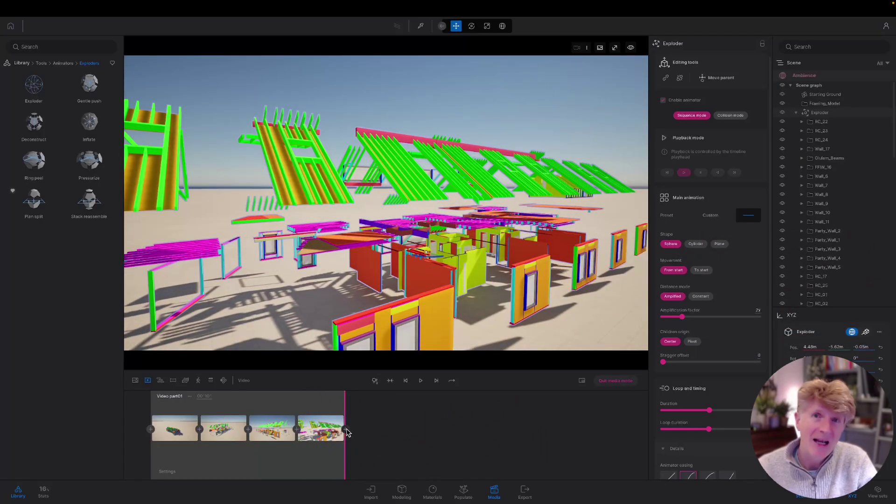
pyautogui.click(346, 432)
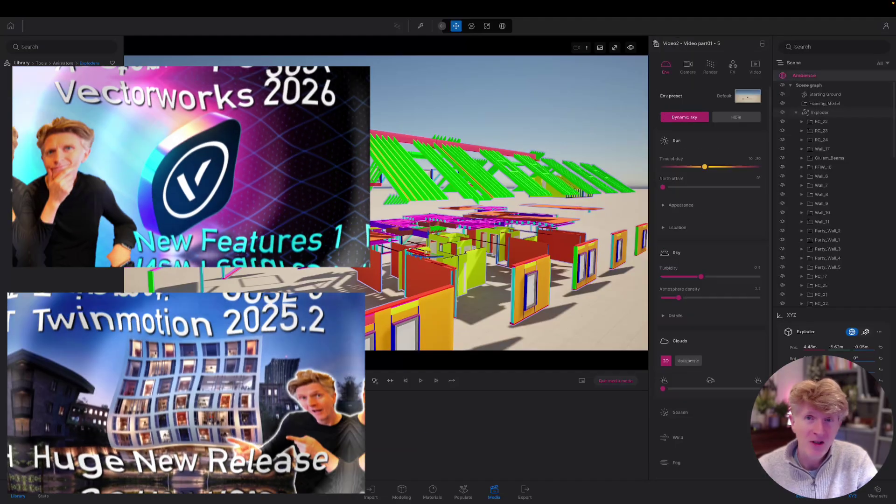
pyautogui.click(824, 103)
pyautogui.click(822, 112)
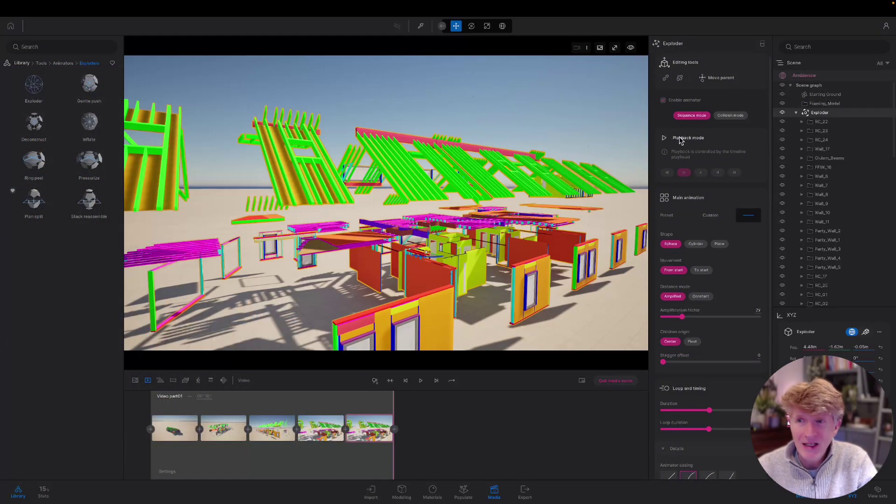
pyautogui.click(663, 100)
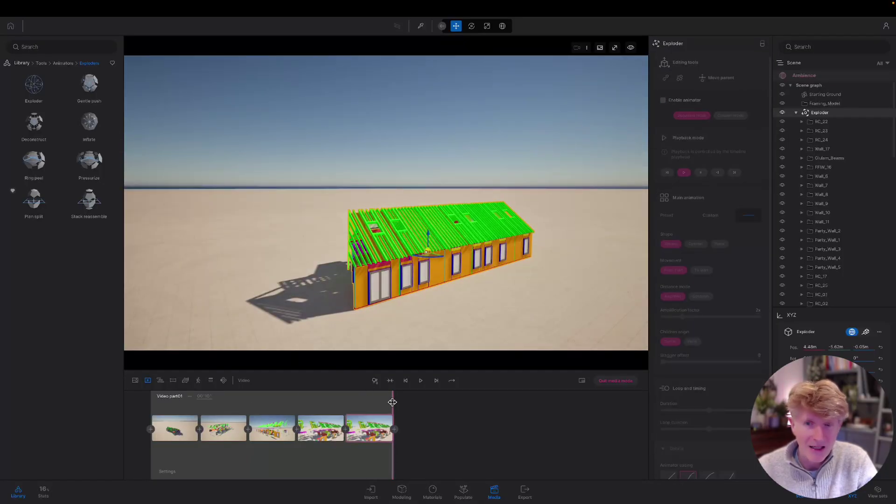
pyautogui.moveTo(392, 402)
pyautogui.mouseDown()
pyautogui.moveTo(224, 402)
pyautogui.moveTo(401, 416)
pyautogui.mouseUp()
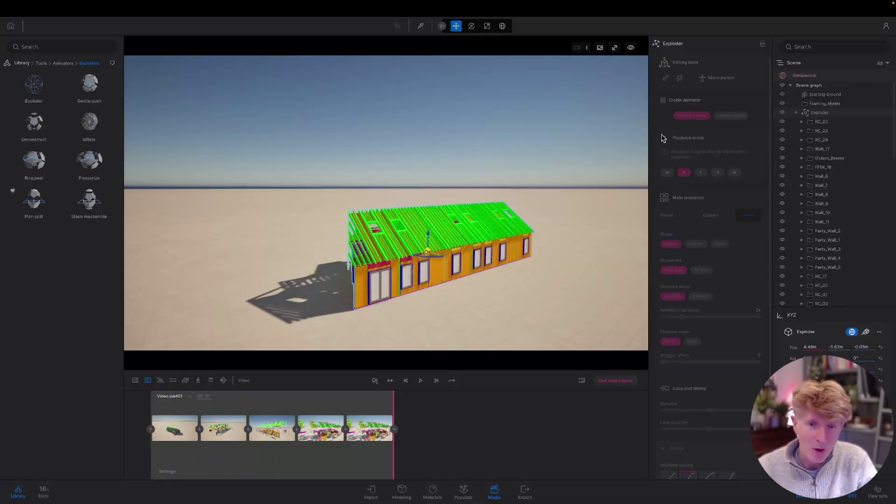
pyautogui.click(663, 101)
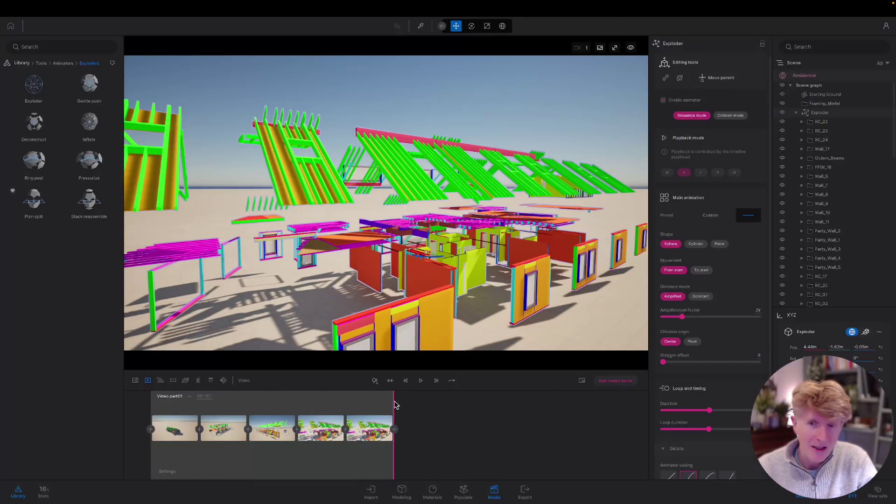
pyautogui.moveTo(392, 409); pyautogui.dragTo(329, 423)
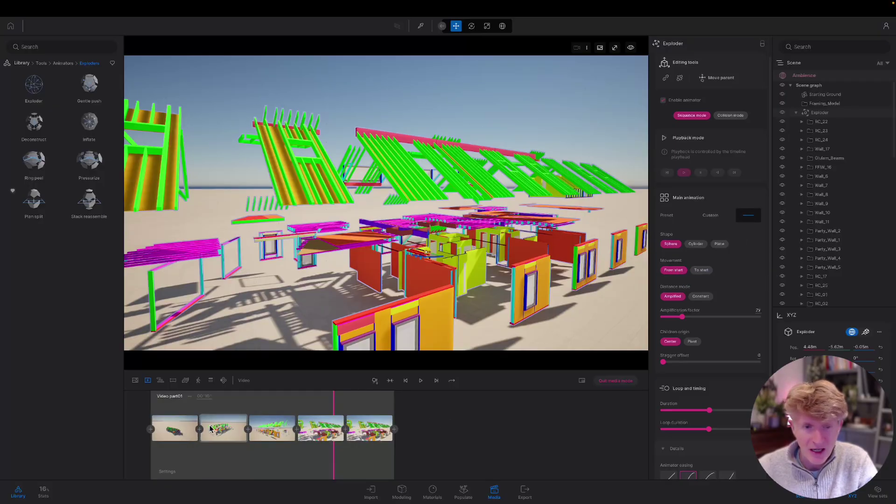
# Try cylinder and plane explosion shapes on the Exploder, then return to spherical.
pyautogui.click(166, 472)
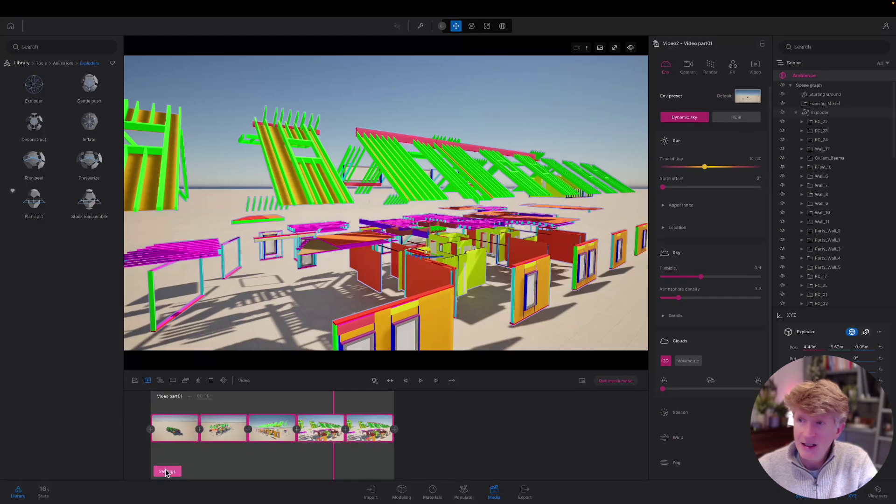
pyautogui.click(822, 113)
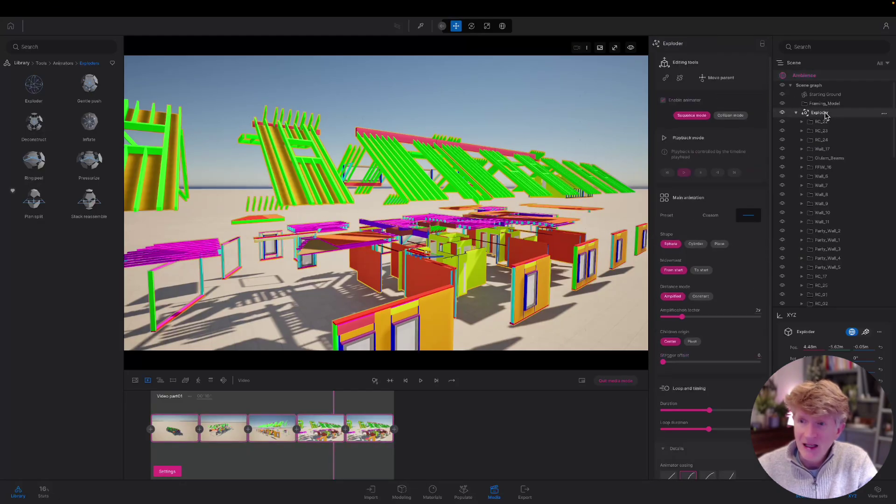
pyautogui.click(696, 245)
pyautogui.click(719, 244)
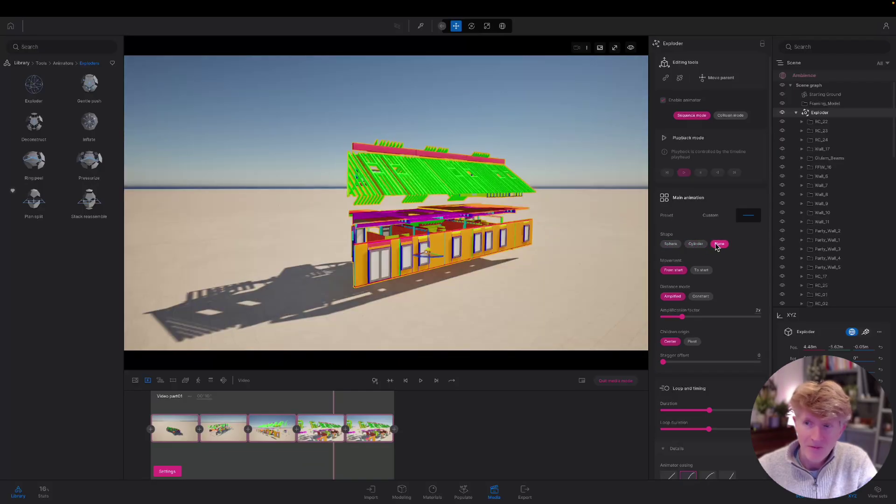
pyautogui.click(672, 245)
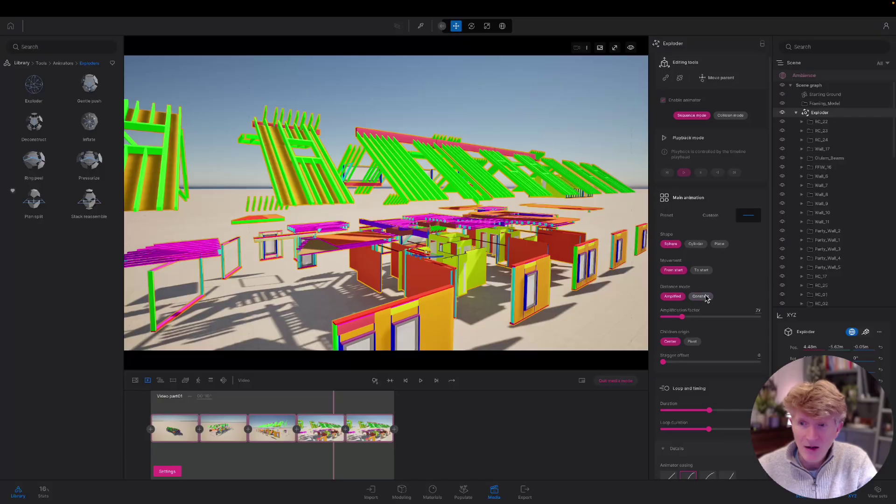
# Apply the Gentle push explode preset, play the sequence and leave the video editor.
pyautogui.click(747, 216)
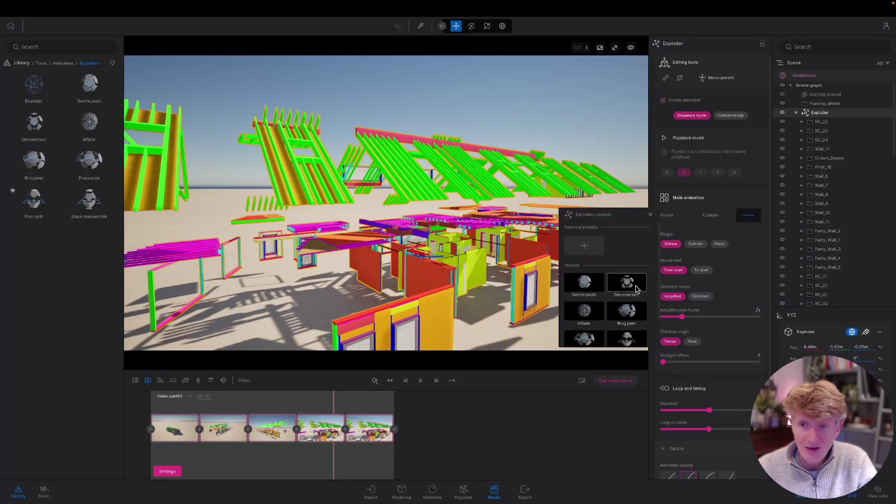
pyautogui.click(585, 284)
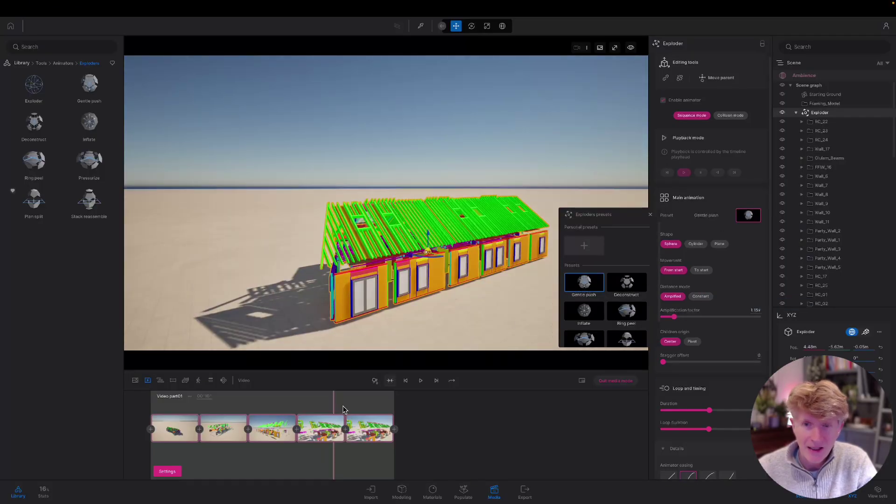
pyautogui.click(420, 380)
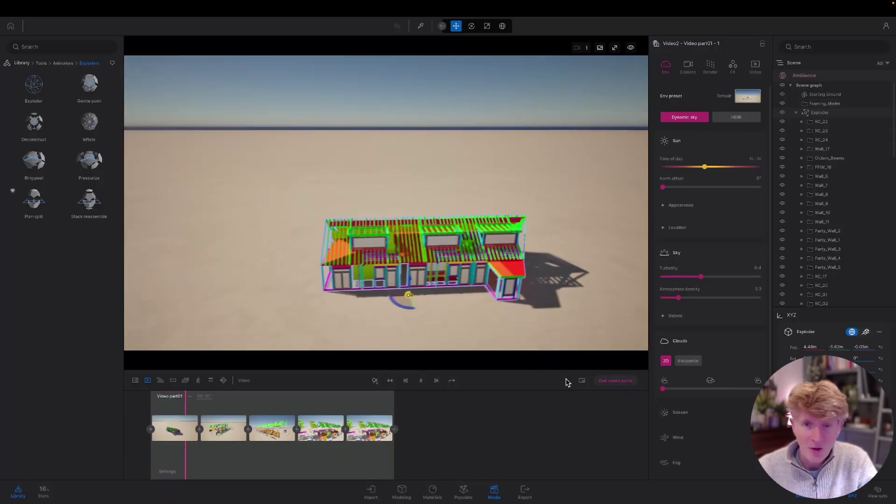
pyautogui.click(600, 381)
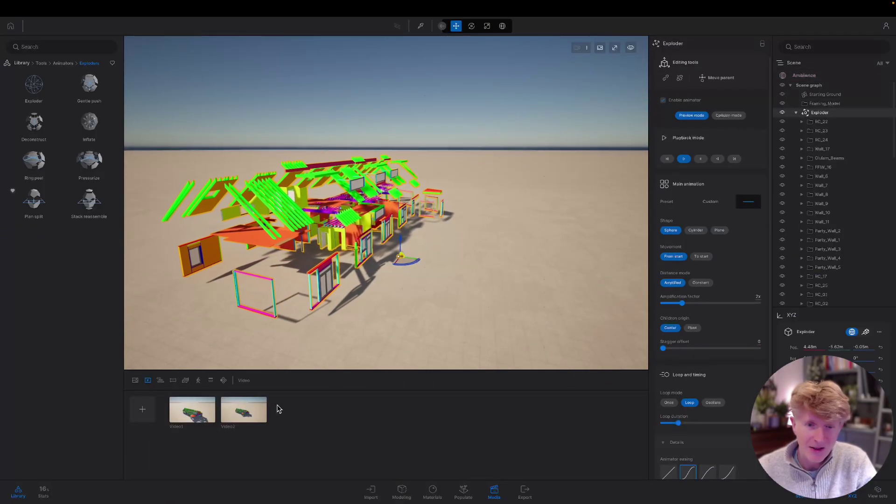
# Reopen Video2 for editing and select Framing_Model's Exploder in the Scene graph.
pyautogui.doubleClick(243, 410)
pyautogui.moveTo(189, 417)
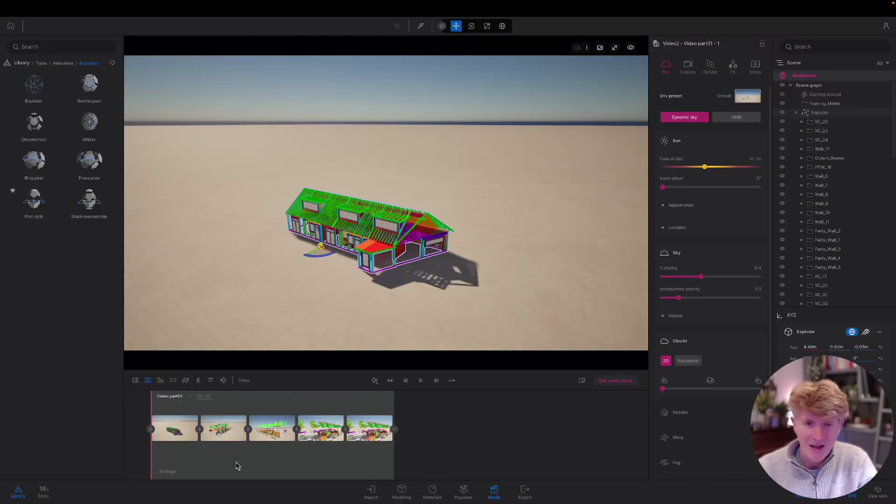
pyautogui.click(183, 470)
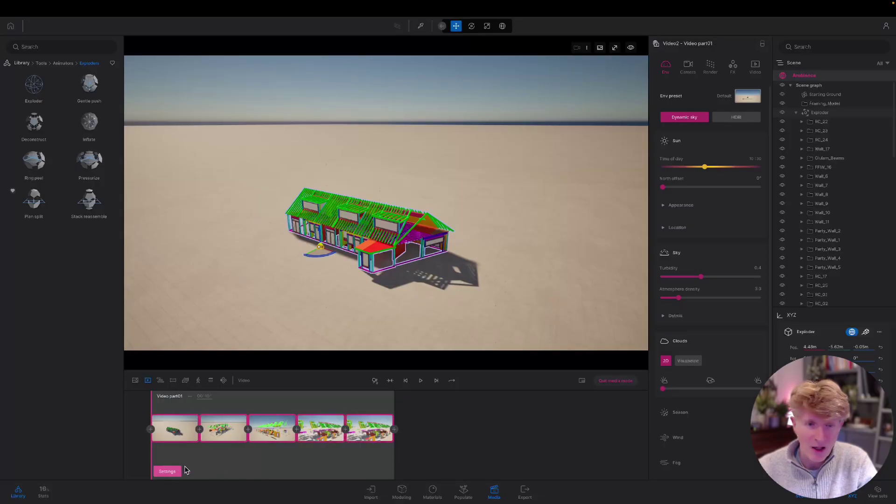
pyautogui.click(190, 397)
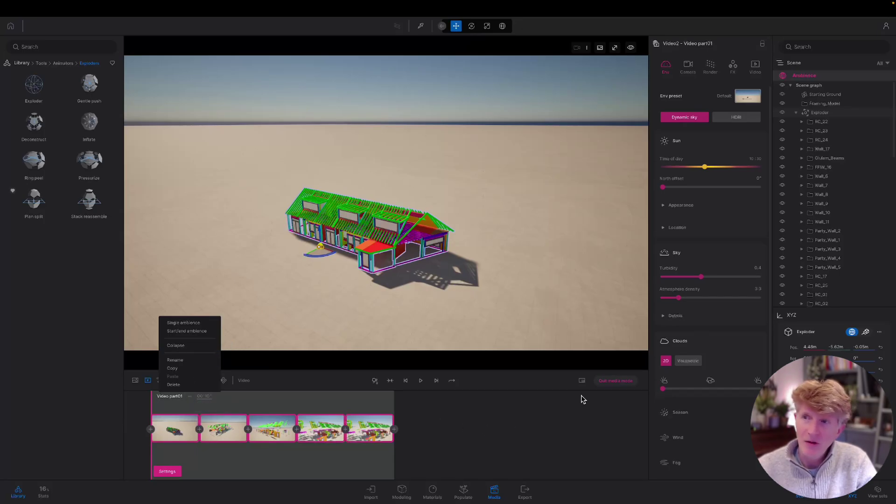
pyautogui.click(727, 220)
pyautogui.click(825, 103)
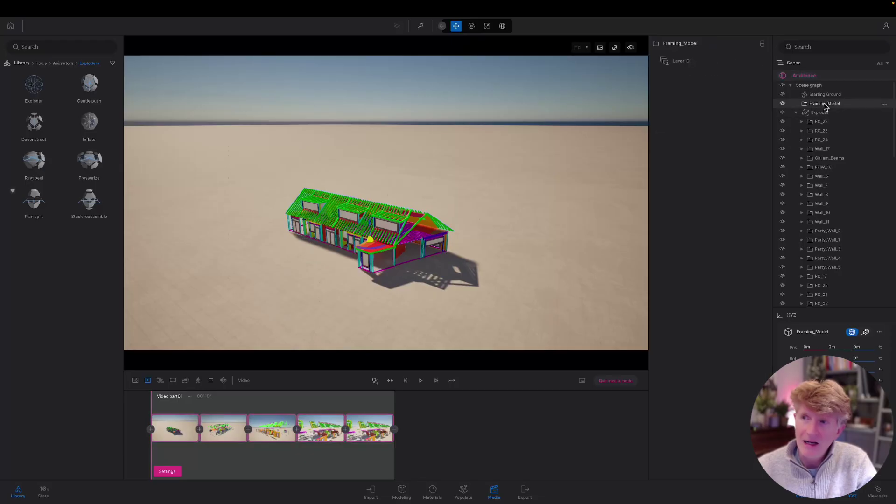
pyautogui.click(821, 113)
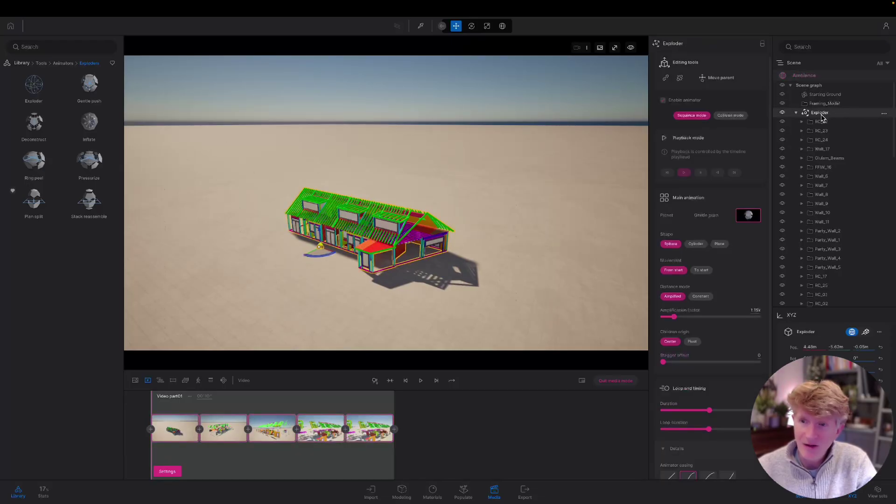
# Apply the Deconstruct Exploder preset and play the sequence to preview it.
pyautogui.click(748, 217)
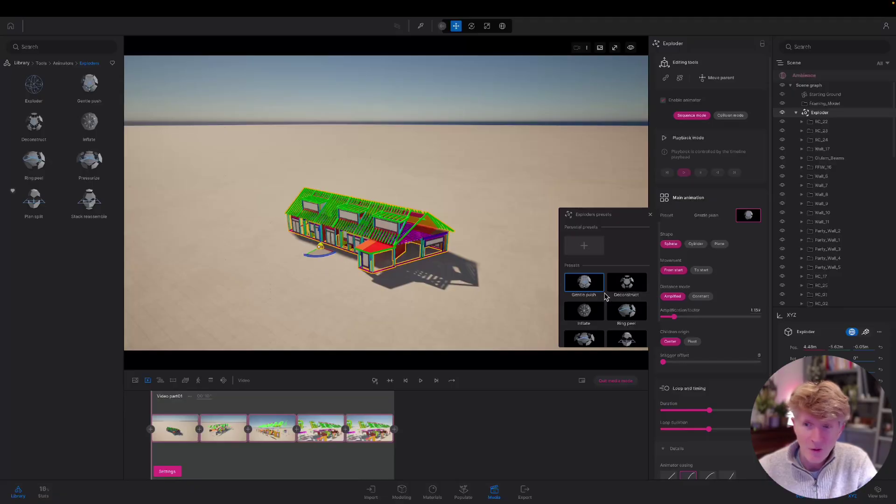
pyautogui.scroll(-4, 605, 297)
pyautogui.scroll(3, 622, 251)
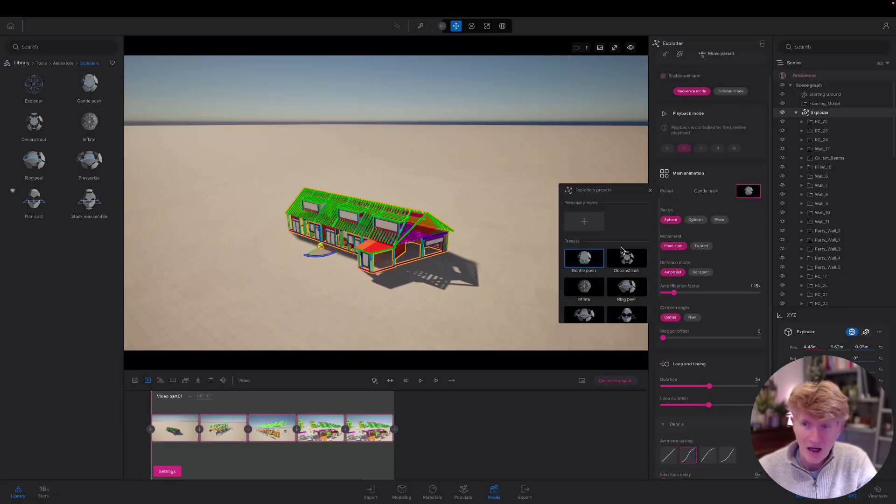
pyautogui.click(624, 261)
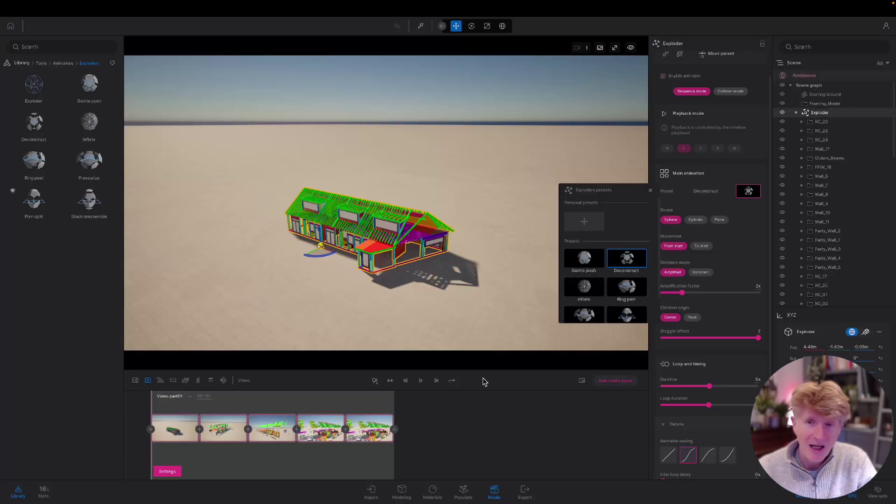
pyautogui.click(419, 382)
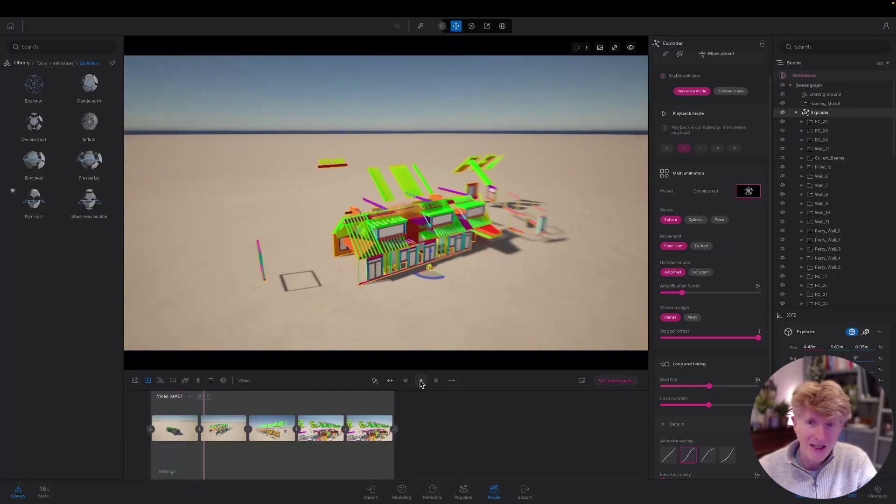
# Try Gentle push, Ring peel and Inflate, set amplification to 1.58x, preview, and rewind.
pyautogui.click(748, 191)
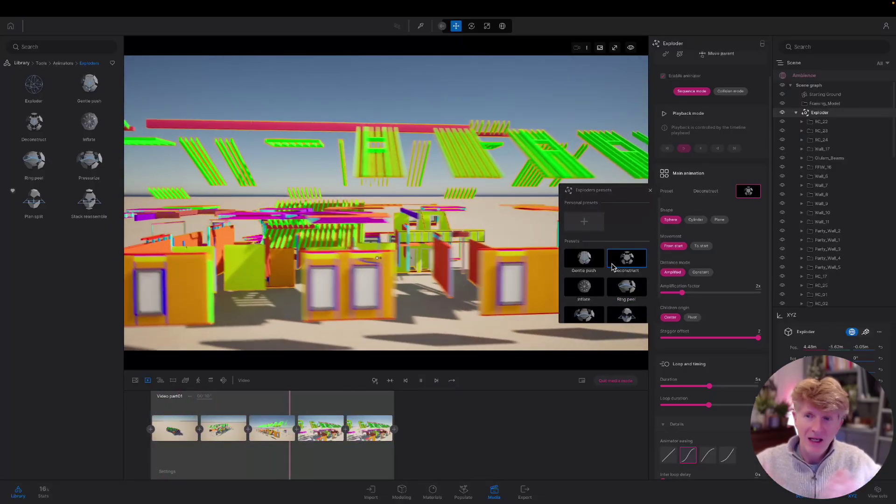
pyautogui.click(583, 259)
pyautogui.click(626, 285)
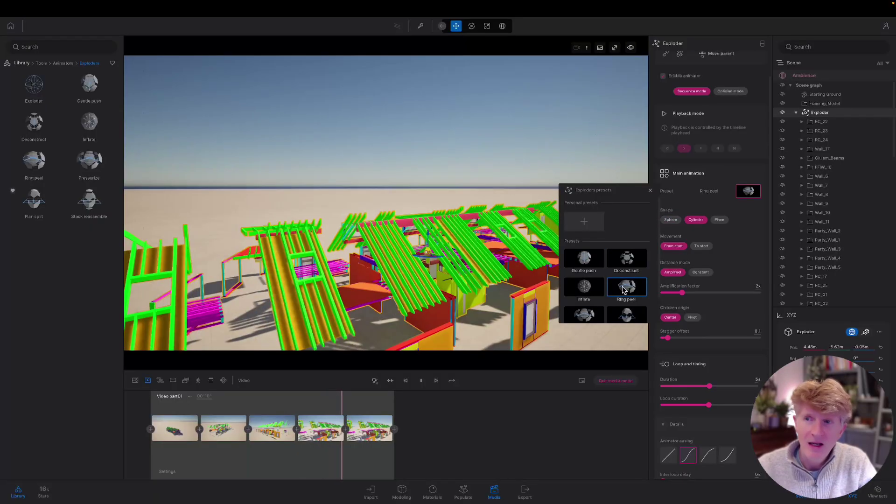
pyautogui.click(584, 287)
pyautogui.moveTo(671, 293); pyautogui.dragTo(677, 292)
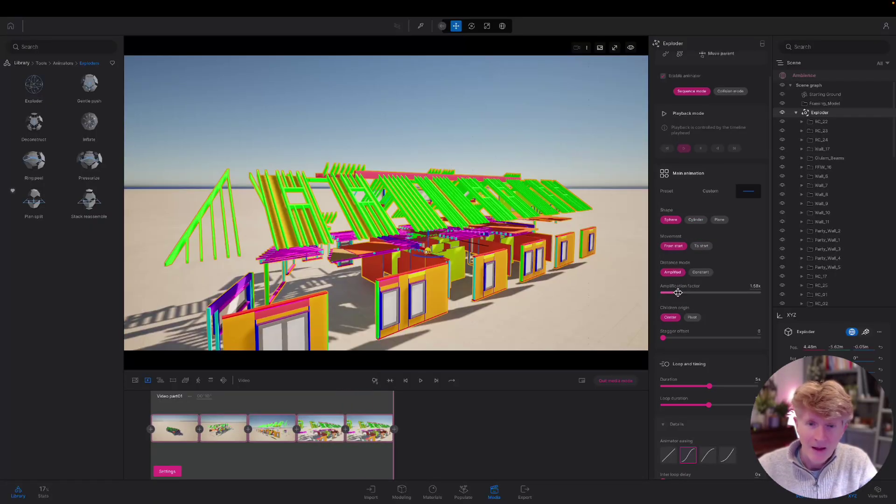
pyautogui.click(421, 381)
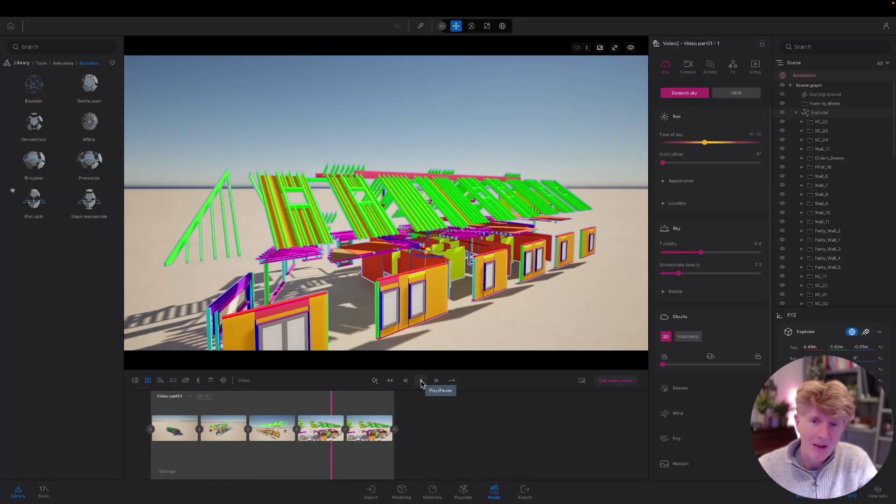
pyautogui.click(422, 382)
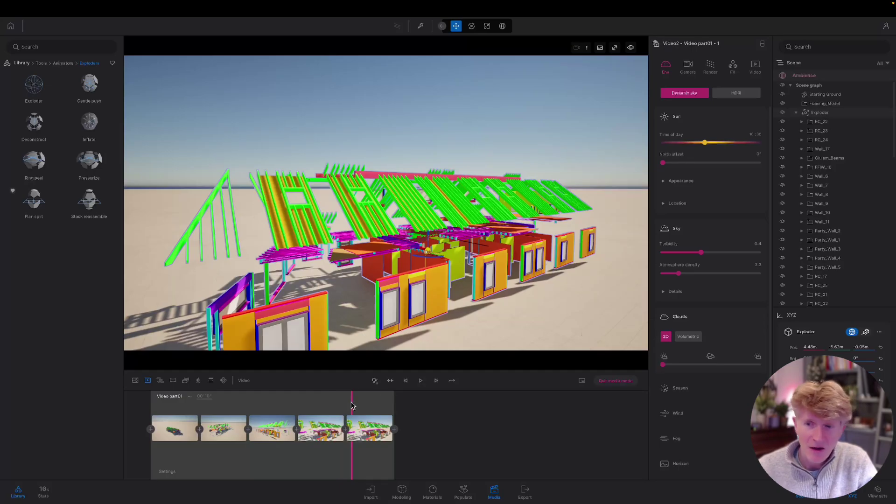
pyautogui.moveTo(352, 406); pyautogui.dragTo(157, 422)
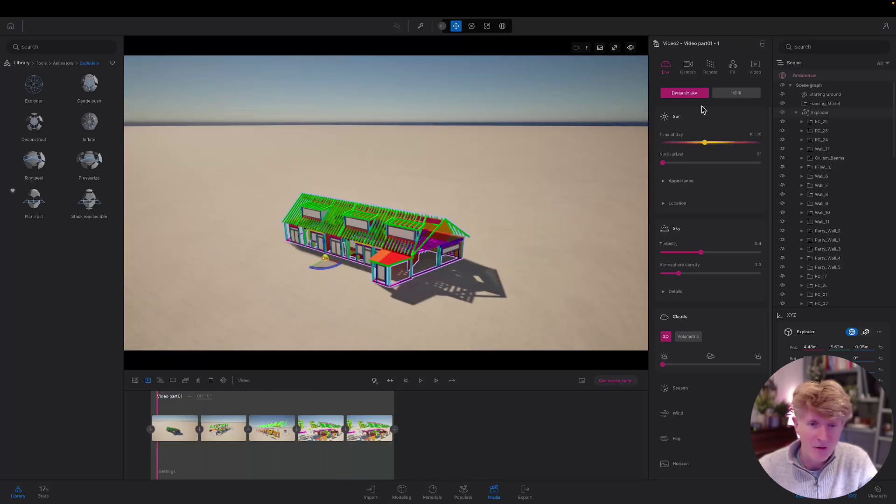
# Set the Exploder duration to 10 s and play Video2 from its first keyframe.
pyautogui.click(183, 447)
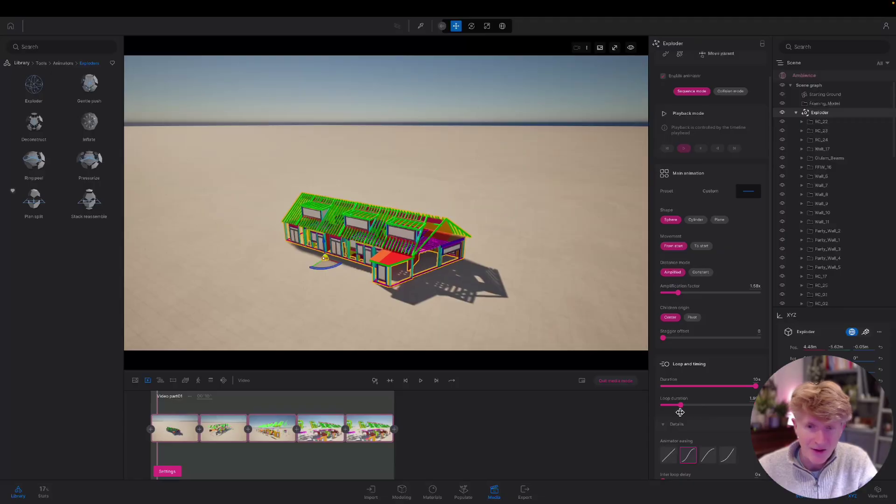
pyautogui.click(421, 381)
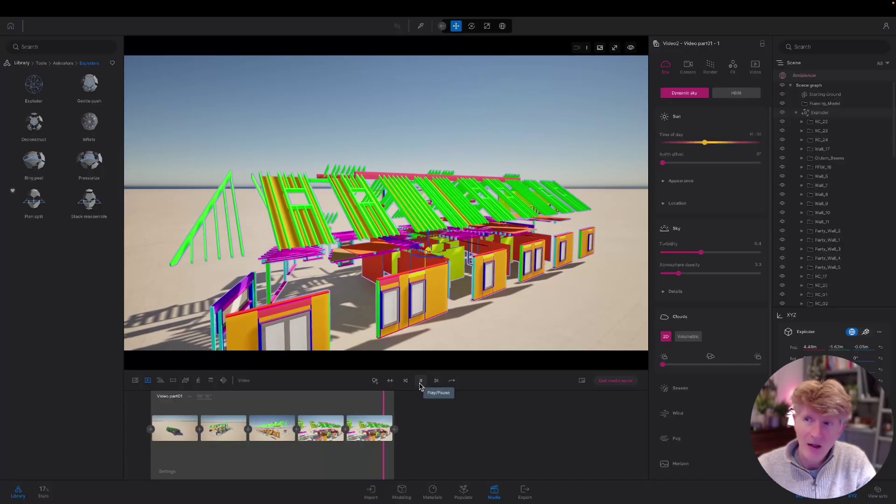
pyautogui.click(817, 114)
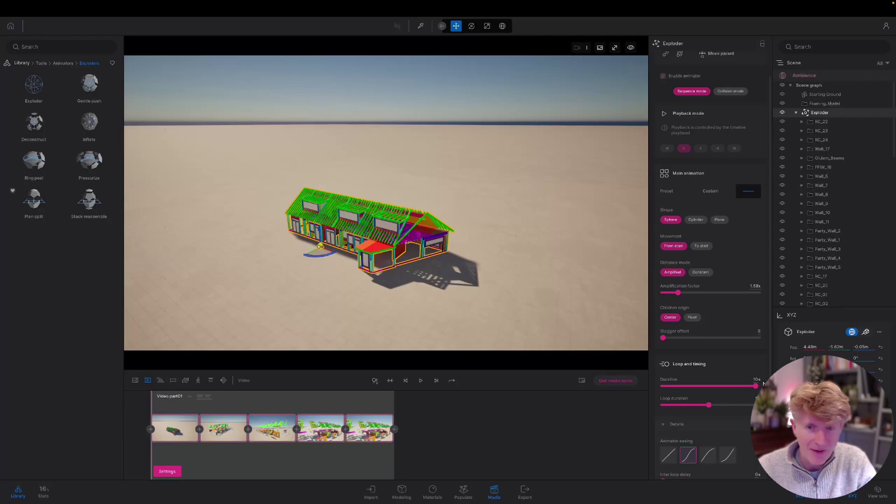
pyautogui.click(405, 381)
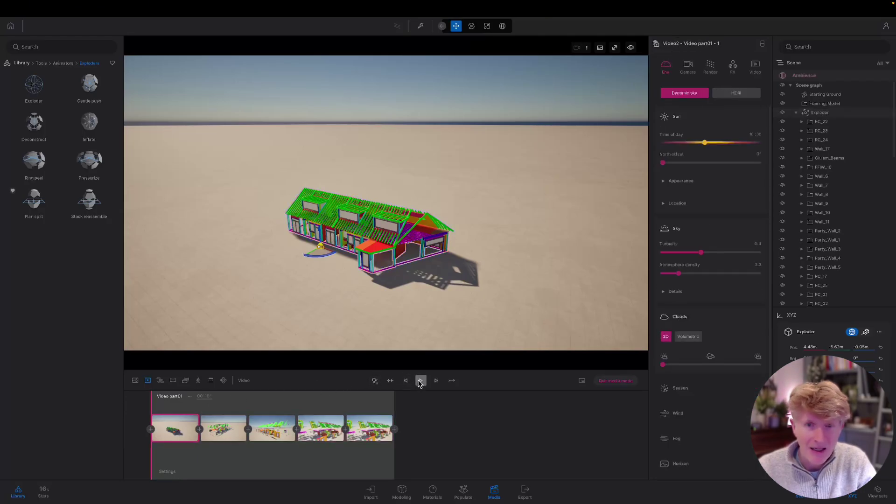
pyautogui.click(420, 382)
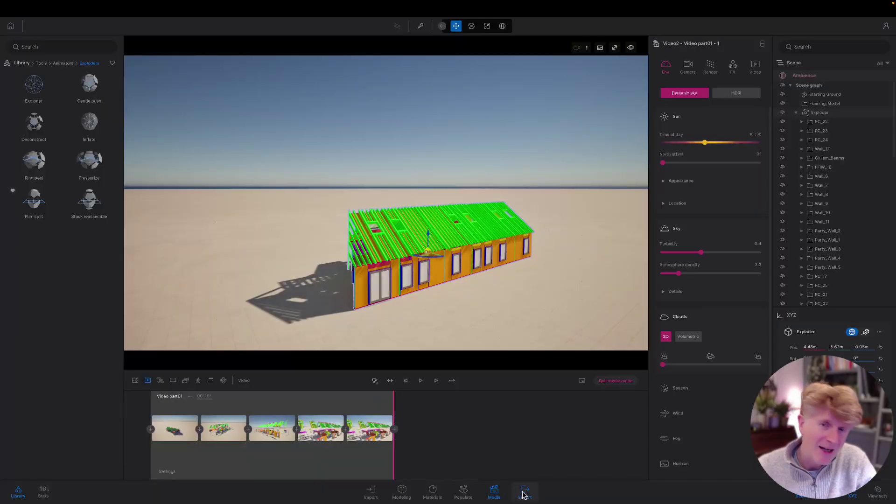
# Select Video2 for 60 fps MP4 video export.
pyautogui.click(524, 494)
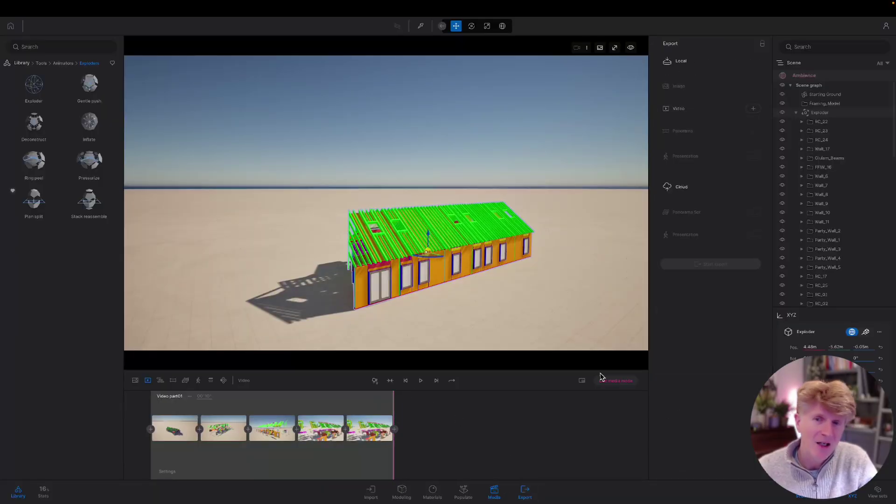
pyautogui.click(698, 111)
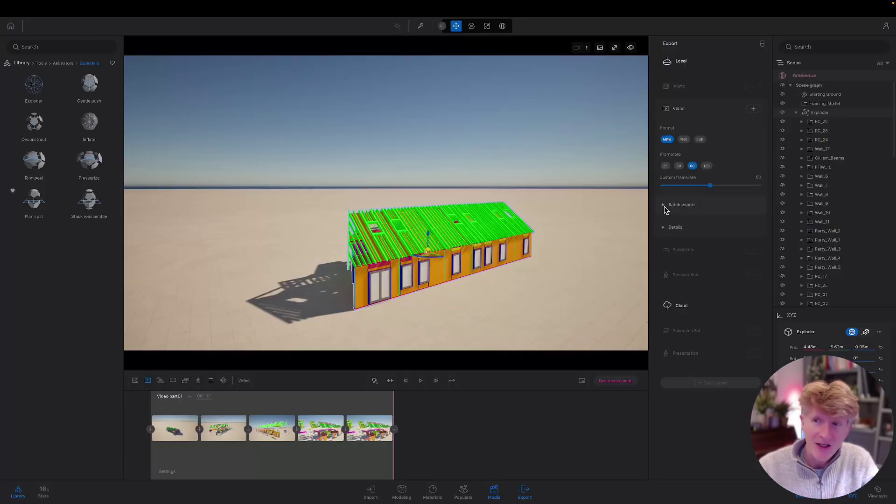
pyautogui.click(752, 109)
pyautogui.click(213, 184)
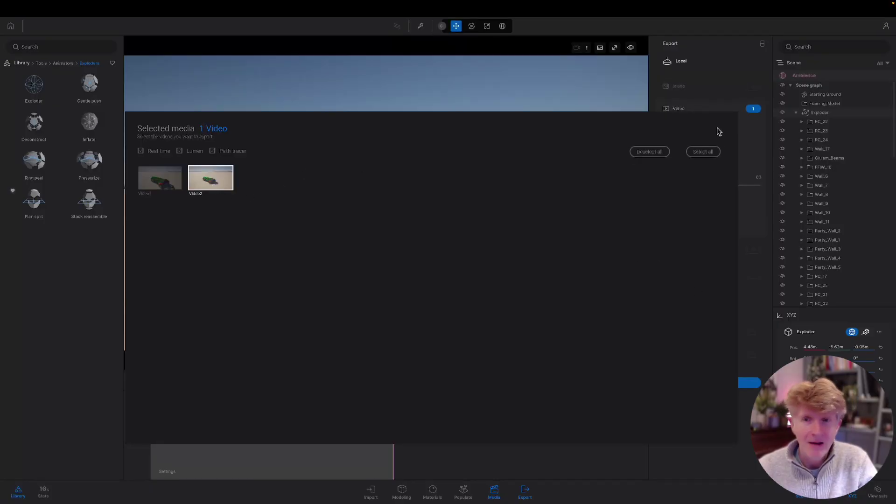
pyautogui.click(748, 142)
# Start the export into a new Renders folder inside Twinmotion Framing.
pyautogui.click(705, 385)
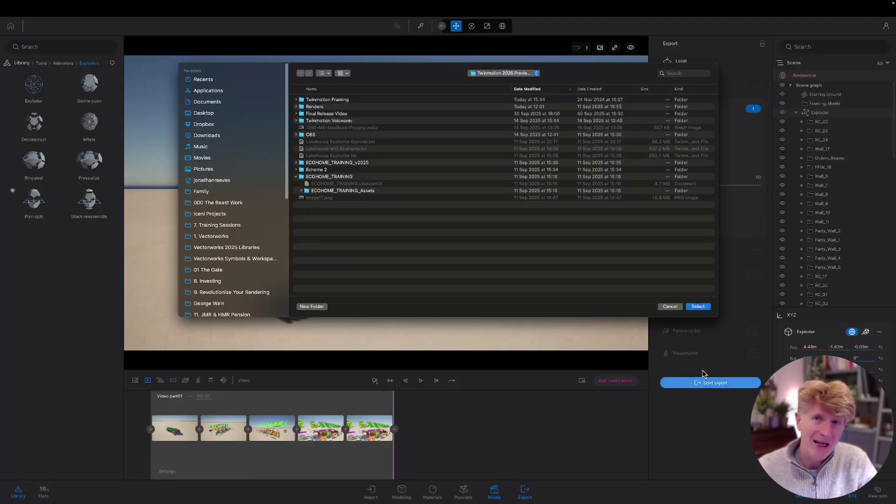
pyautogui.click(352, 102)
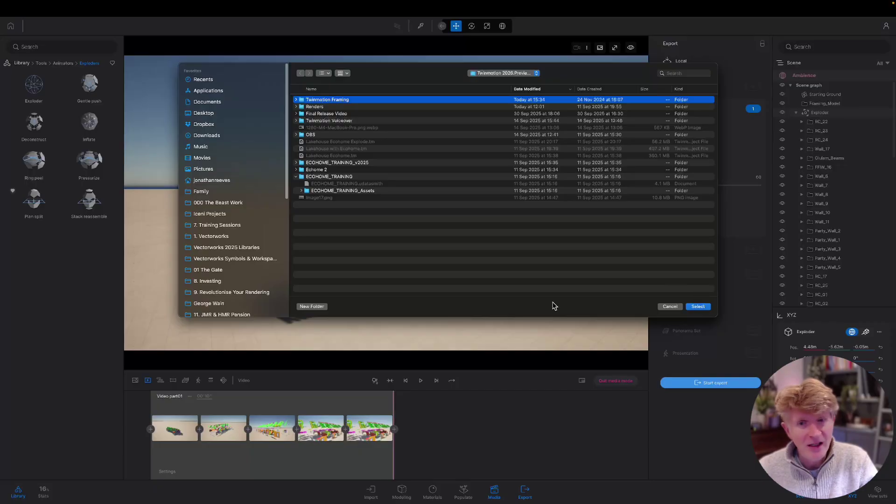
pyautogui.doubleClick(341, 104)
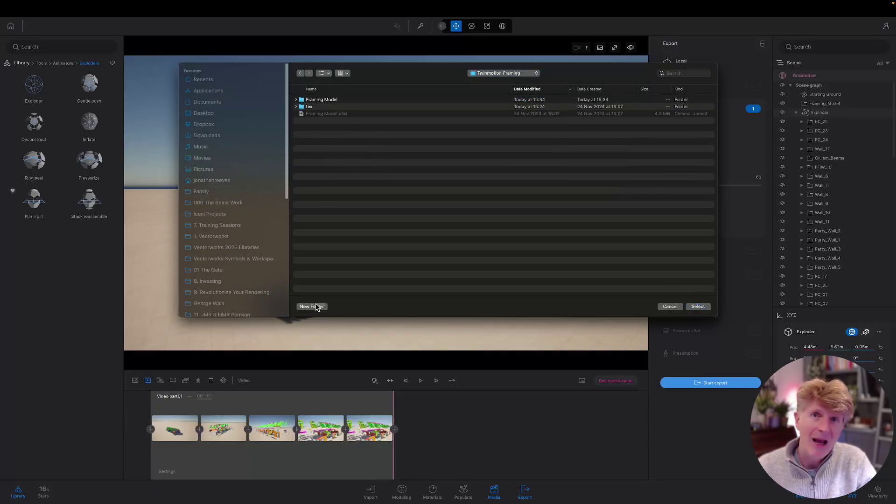
pyautogui.click(312, 307)
pyautogui.write('Renders')
pyautogui.press('Return')
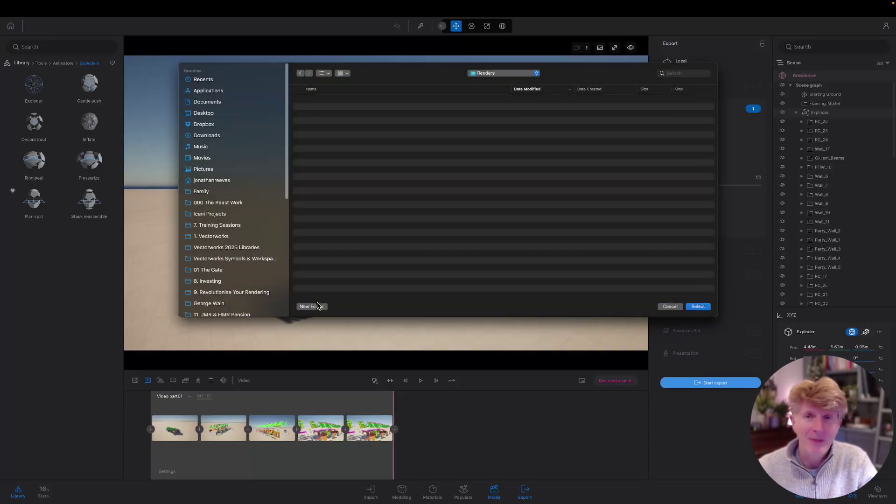
pyautogui.press('Return')
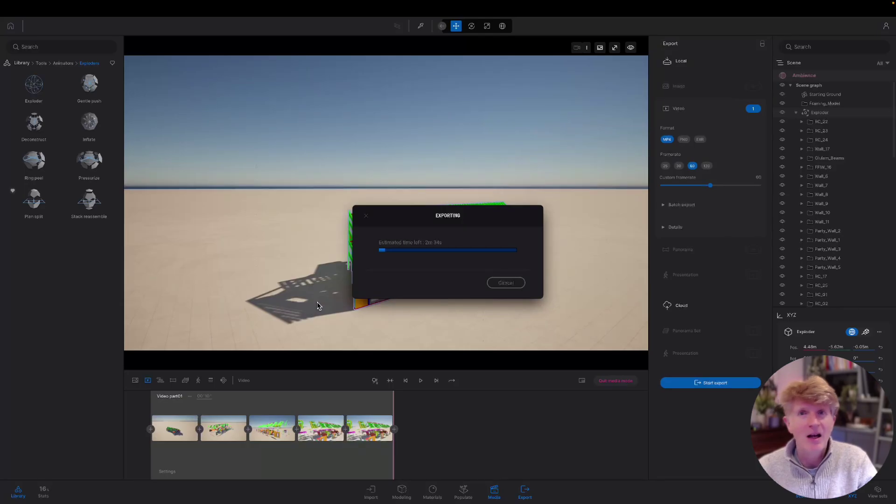